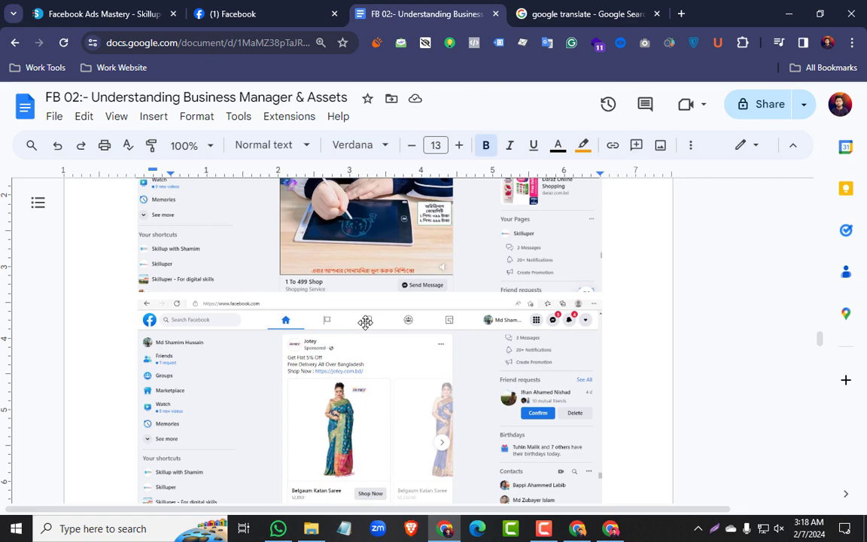
# Examine the Facebook Business Manager diagram of users, assets, audiences and events in the lesson document
pyautogui.scroll(-5, 367, 323)
pyautogui.scroll(-5, 365, 322)
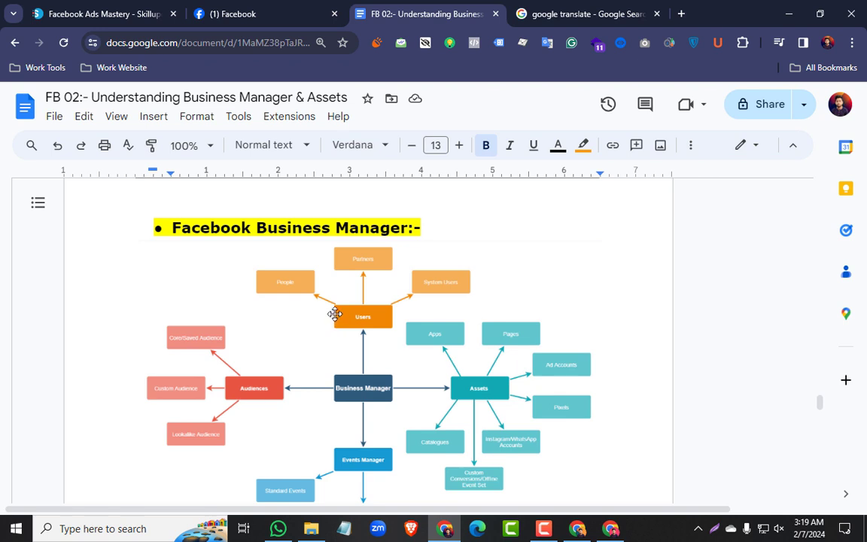
pyautogui.scroll(-2, 335, 315)
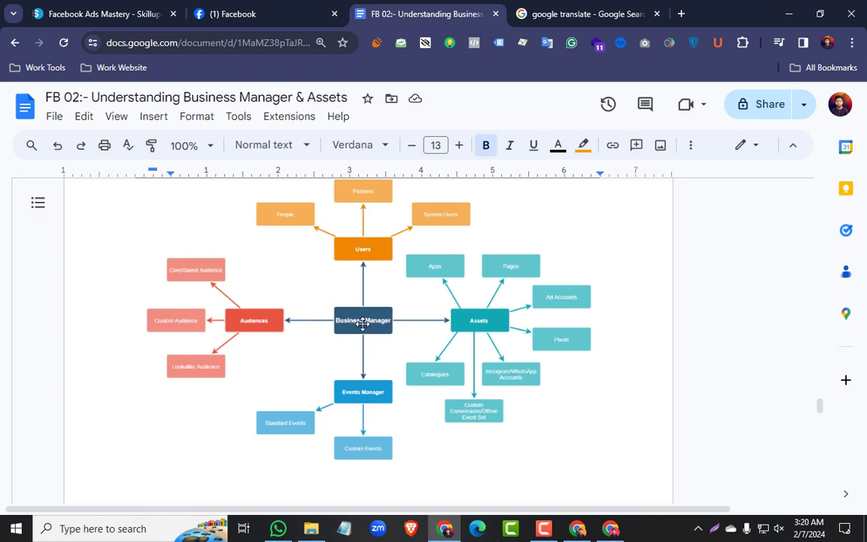
# Switch to Facebook and open Meta Business Suite from its shortcuts in a new browser tab
pyautogui.click(286, 19)
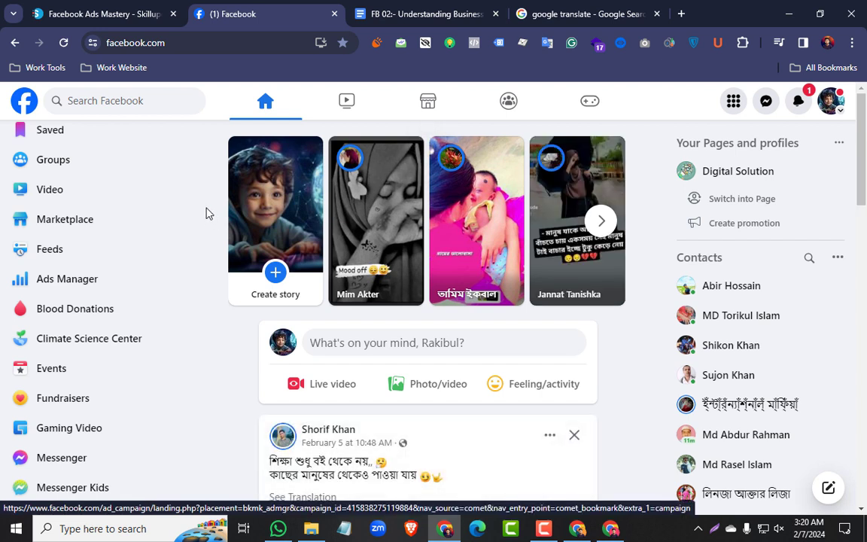
pyautogui.scroll(-4, 82, 218)
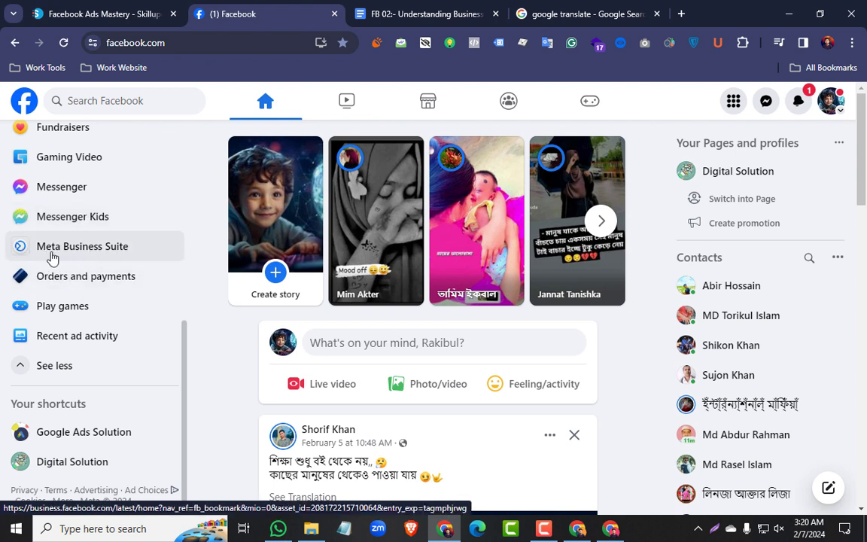
pyautogui.rightClick(85, 253)
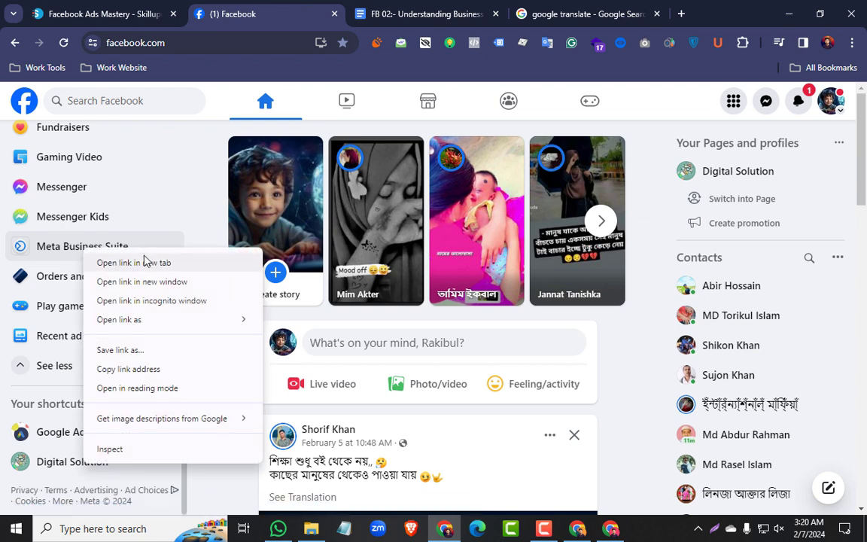
pyautogui.click(143, 259)
pyautogui.click(343, 22)
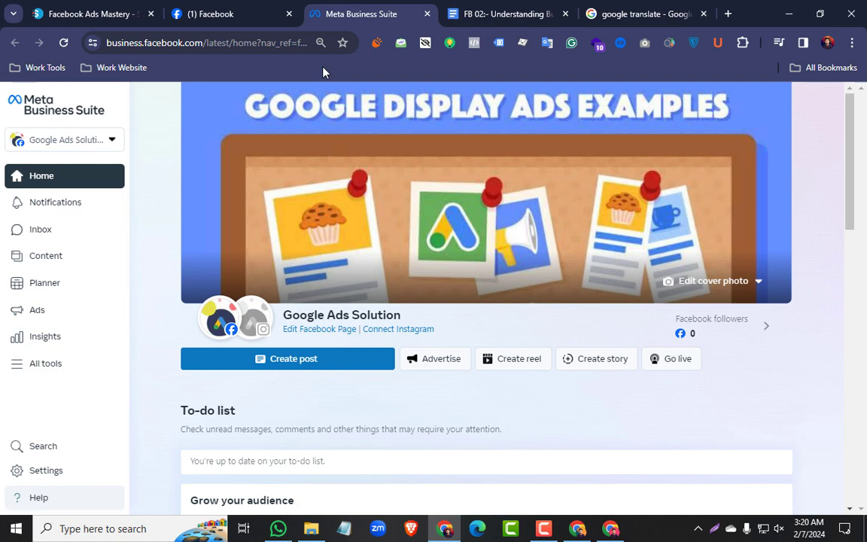
# Look over the Google Ads Solution home page and the available business portfolios and accounts
pyautogui.scroll(-8, 338, 193)
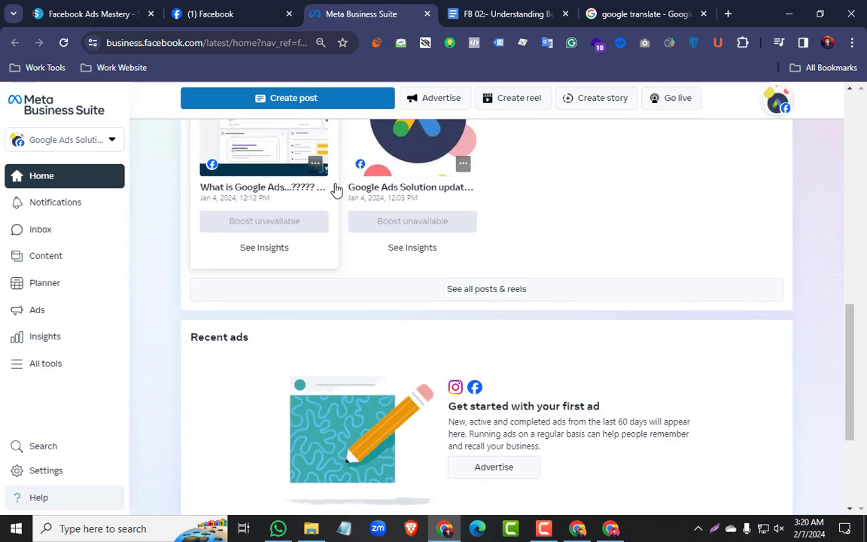
pyautogui.scroll(10, 331, 180)
pyautogui.click(109, 140)
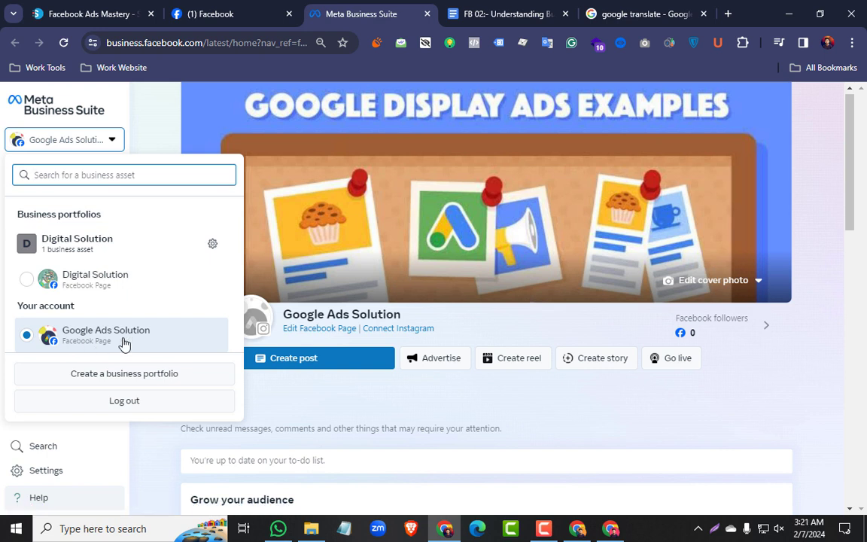
pyautogui.click(160, 146)
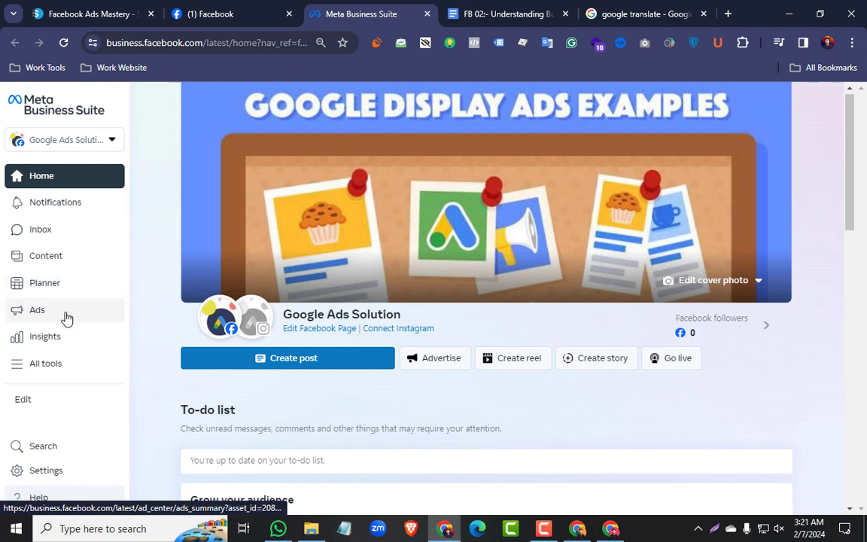
# Open Ads Manager from the full list of Business Suite tools in a separate browser tab
pyautogui.click(20, 374)
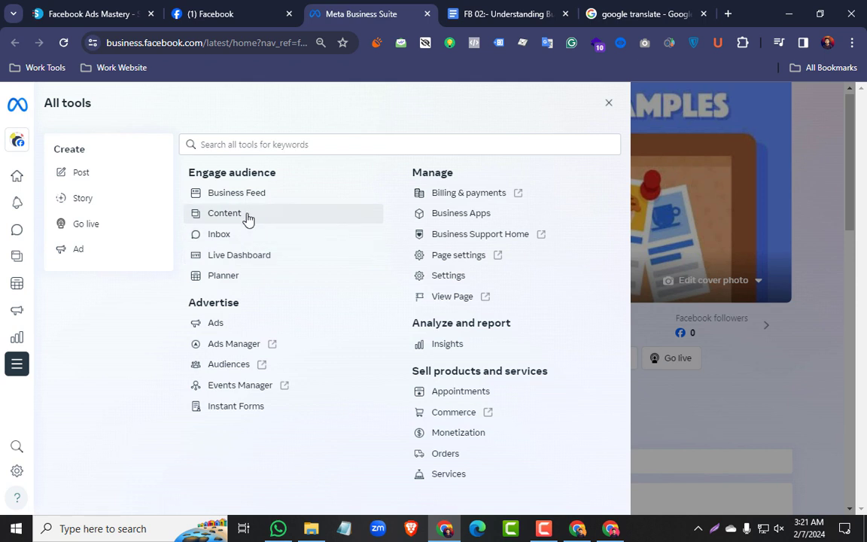
pyautogui.rightClick(247, 352)
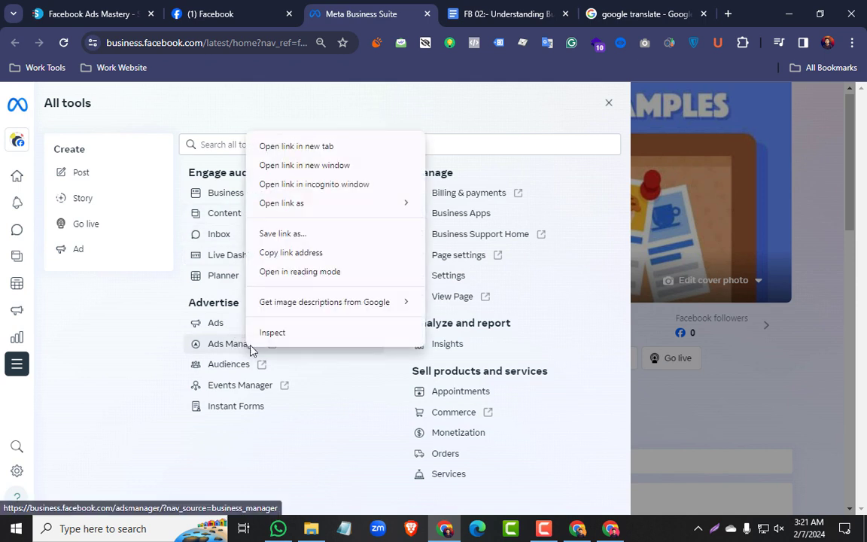
pyautogui.click(301, 151)
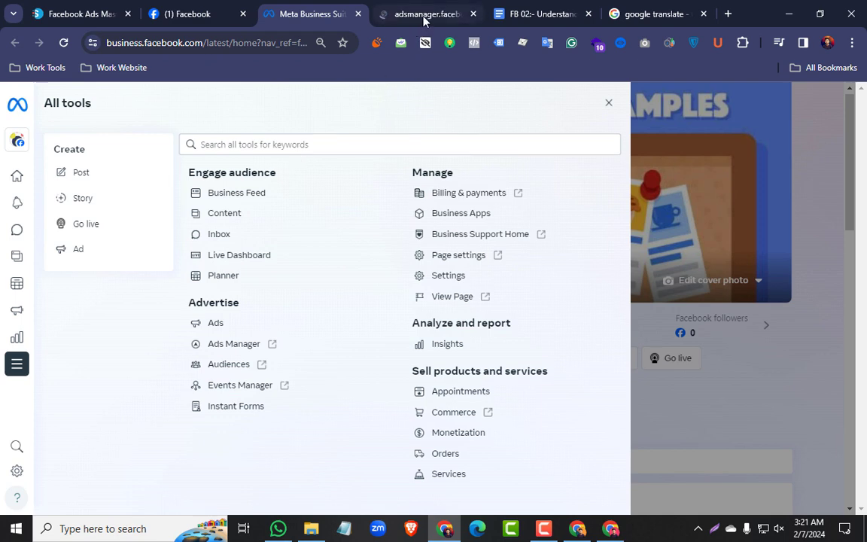
pyautogui.click(424, 15)
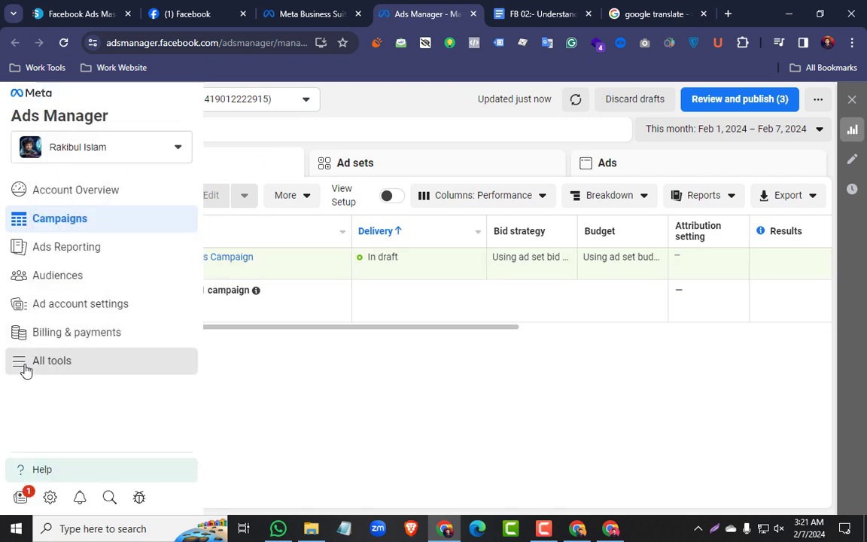
# Review all the tools offered in Ads Manager and open Business settings in a new browser tab
pyautogui.click(27, 365)
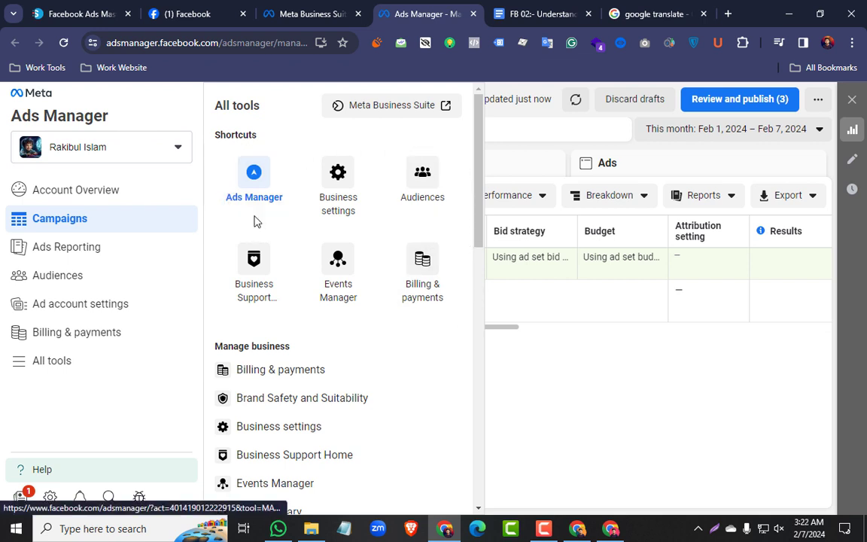
pyautogui.click(541, 341)
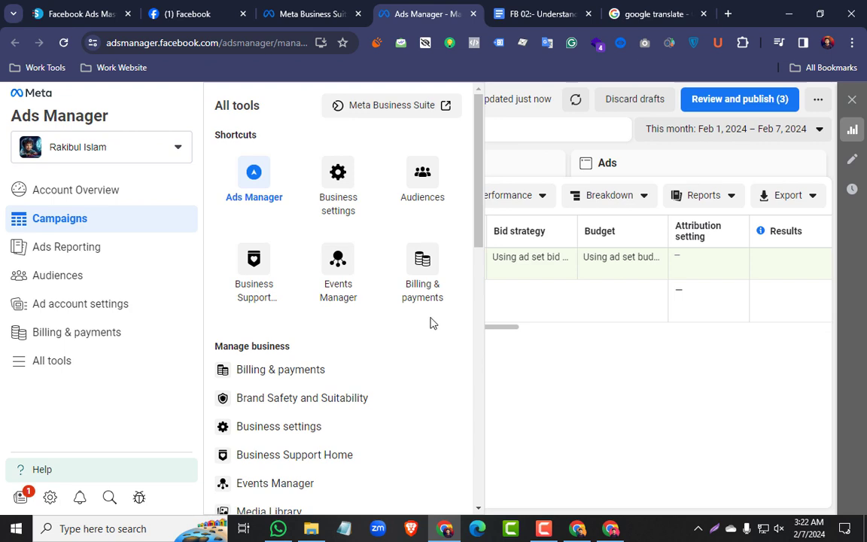
pyautogui.scroll(-2, 378, 339)
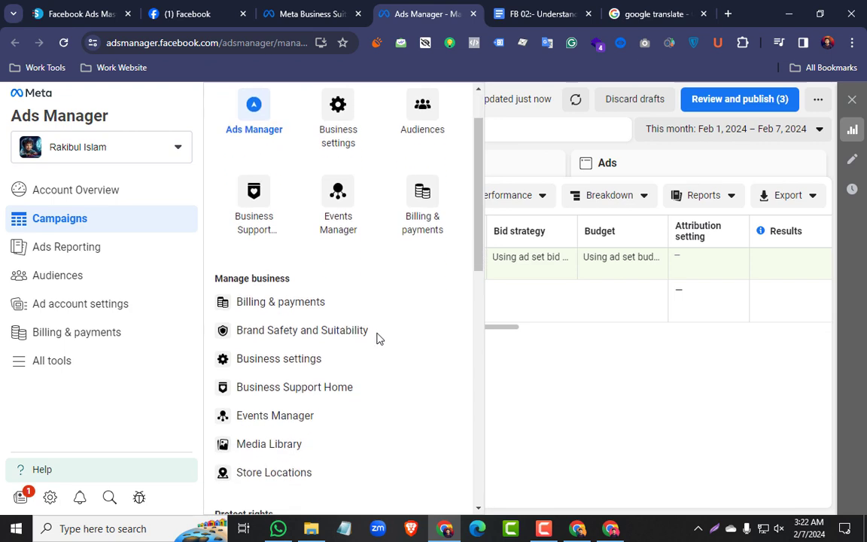
pyautogui.scroll(-1, 378, 339)
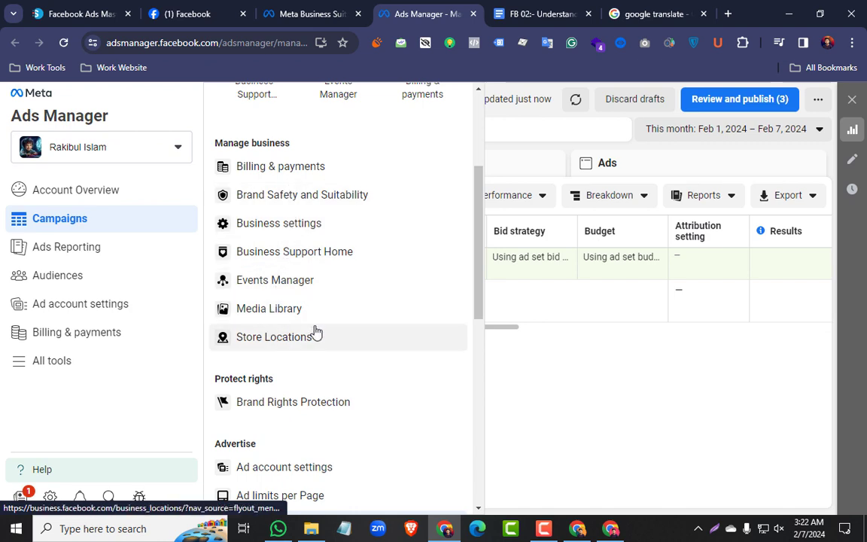
pyautogui.scroll(-4, 316, 332)
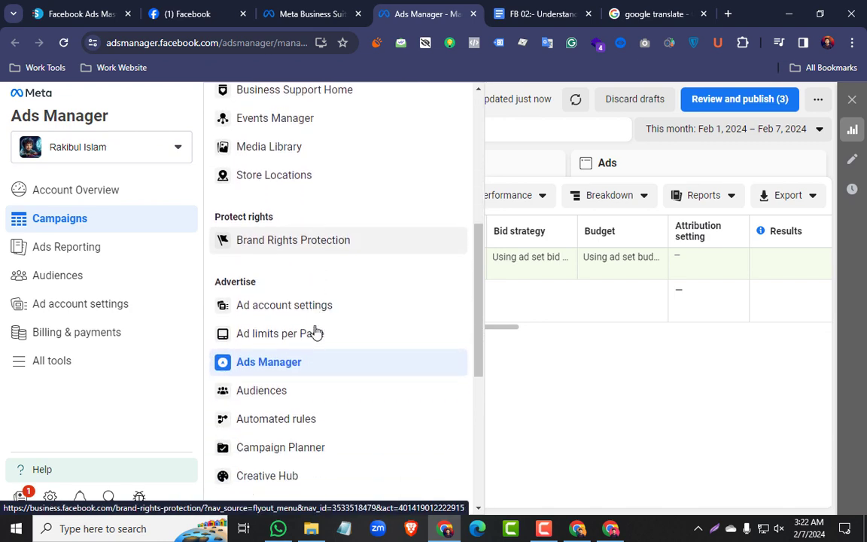
pyautogui.scroll(5, 316, 329)
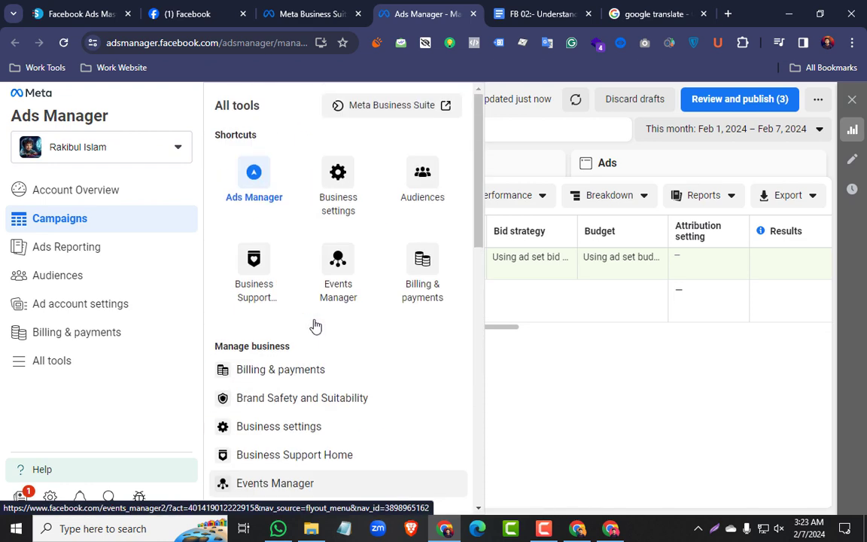
pyautogui.rightClick(335, 190)
pyautogui.click(371, 200)
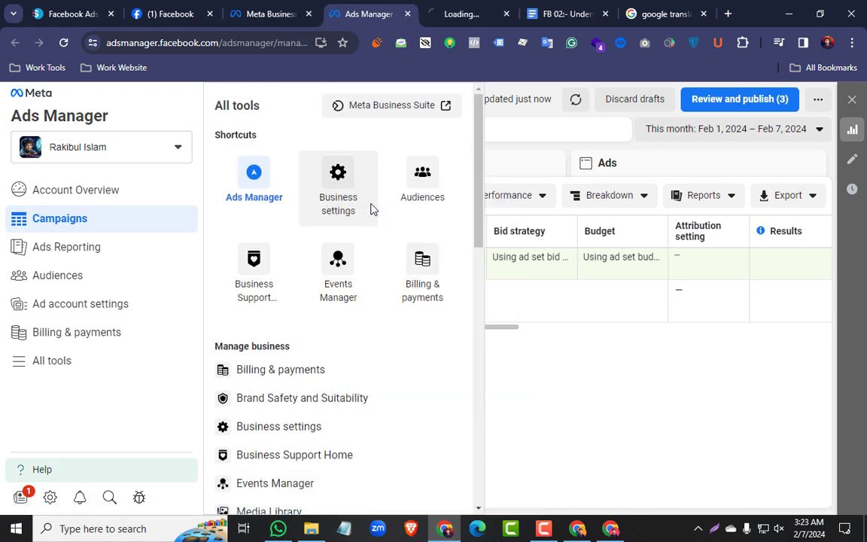
pyautogui.click(459, 14)
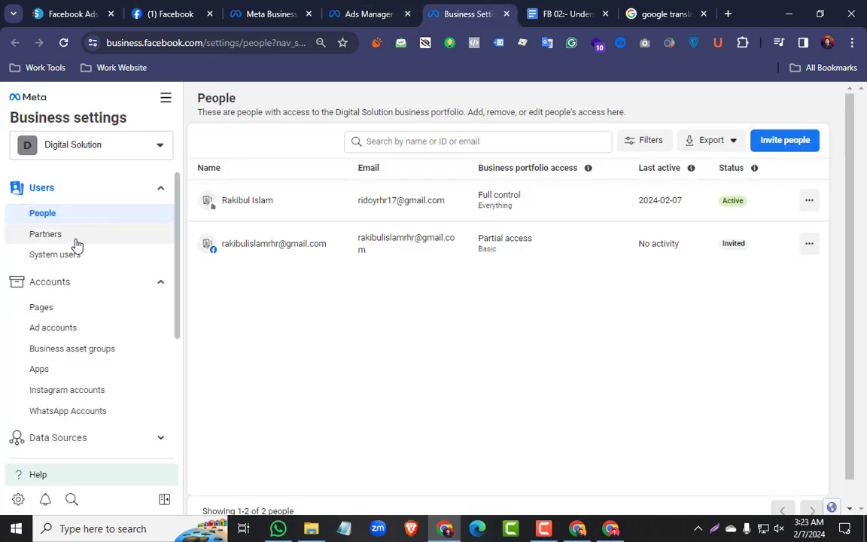
# Look through the Business settings sections and open the business info of the Digital Solution portfolio
pyautogui.scroll(-1, 76, 244)
pyautogui.scroll(1, 78, 213)
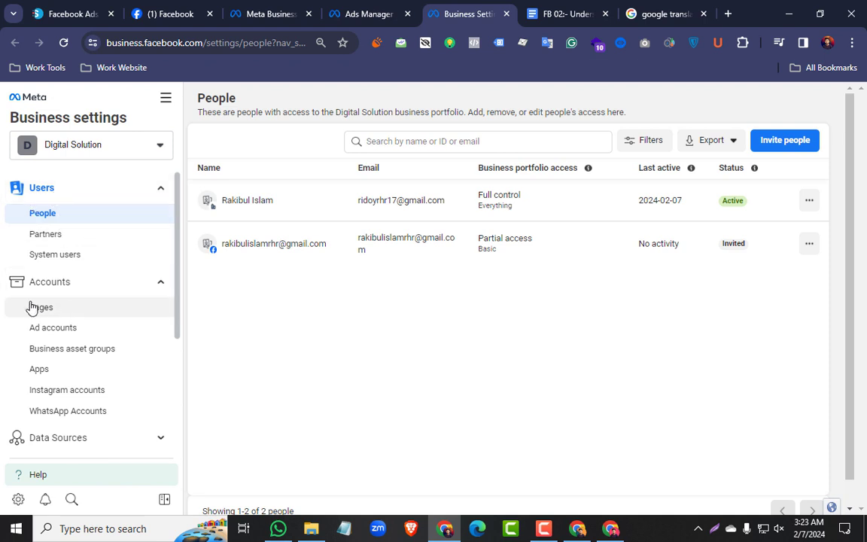
pyautogui.scroll(-3, 99, 297)
pyautogui.scroll(1, 33, 276)
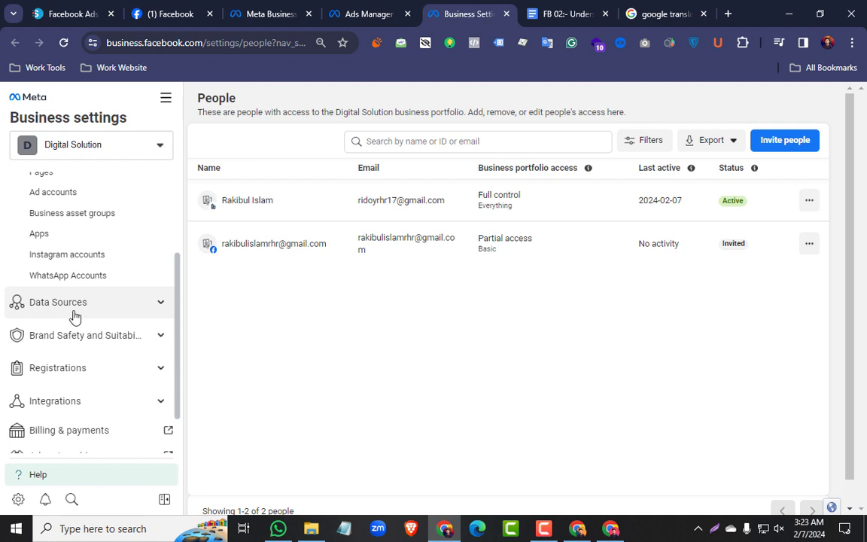
pyautogui.scroll(-2, 115, 302)
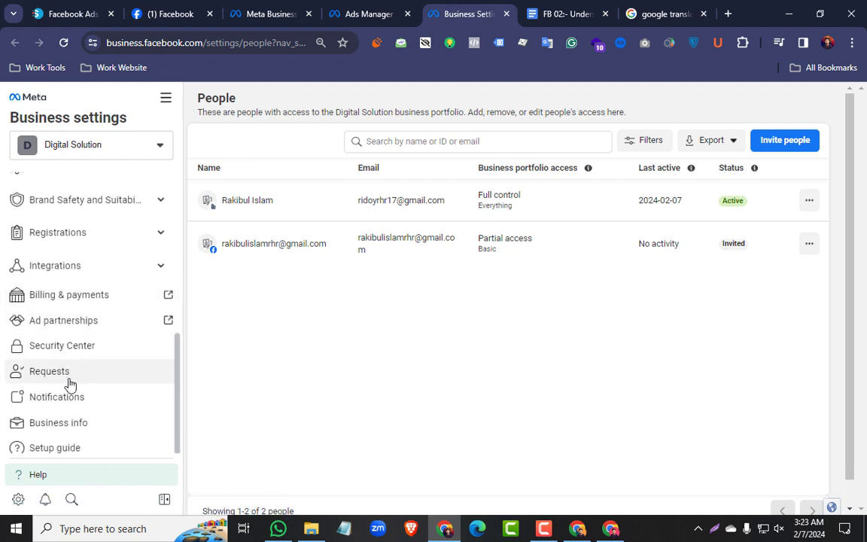
pyautogui.scroll(-1, 72, 376)
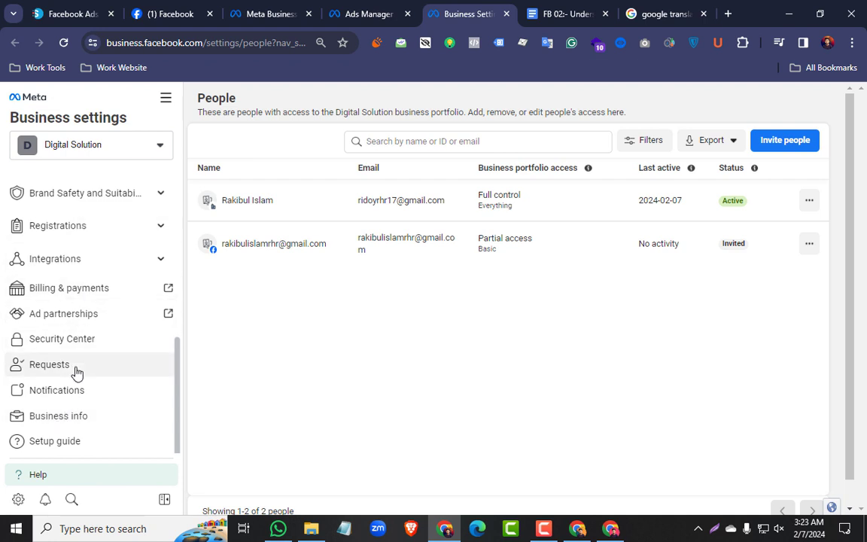
pyautogui.click(65, 423)
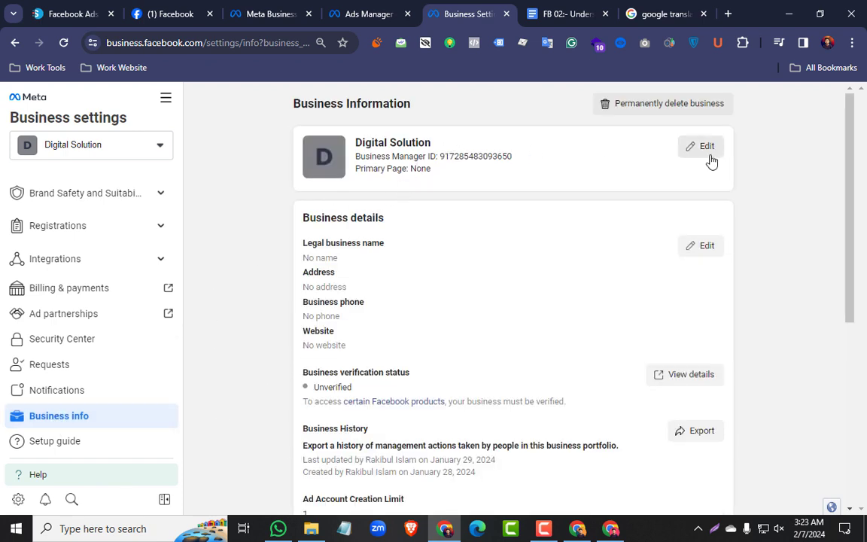
# Highlight the Digital Solution portfolio's name and its Business Manager ID on the Business Information page
pyautogui.moveTo(454, 149); pyautogui.dragTo(371, 145)
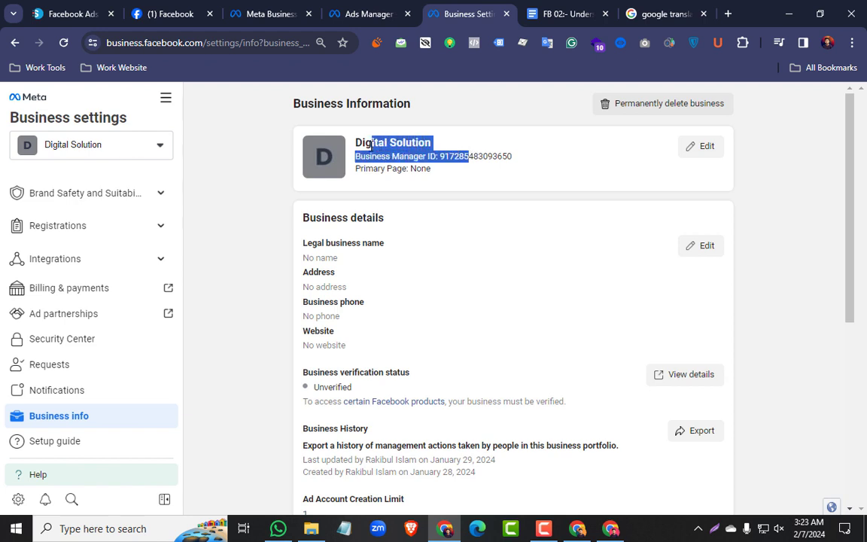
pyautogui.click(445, 183)
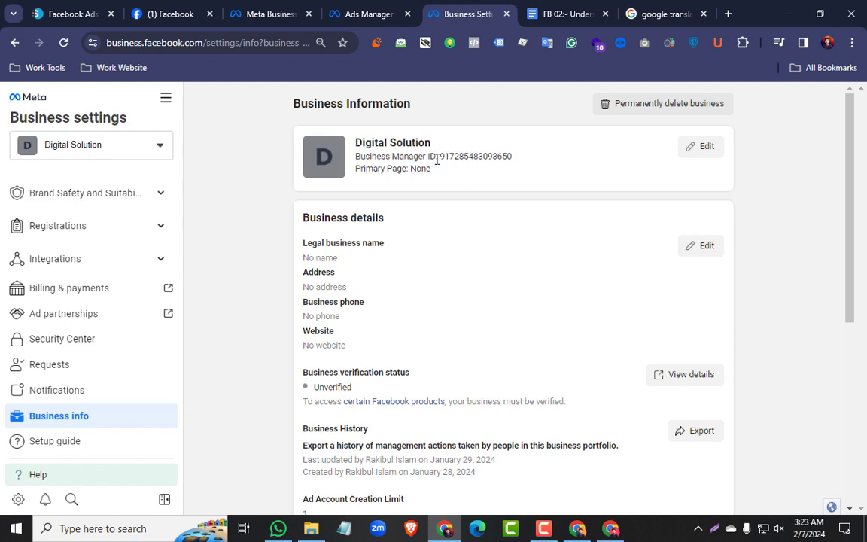
pyautogui.moveTo(435, 156)
pyautogui.mouseDown()
pyautogui.moveTo(508, 155)
pyautogui.moveTo(449, 156)
pyautogui.mouseUp()
pyautogui.click(459, 176)
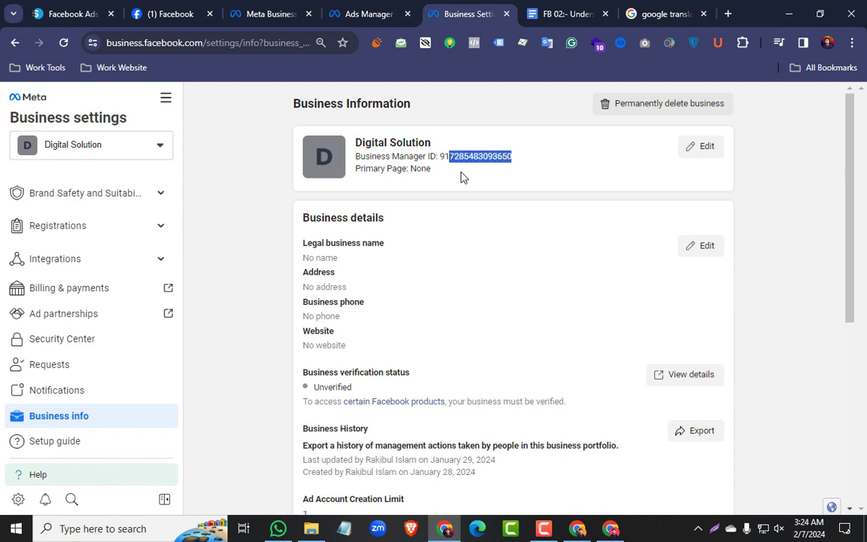
pyautogui.click(429, 243)
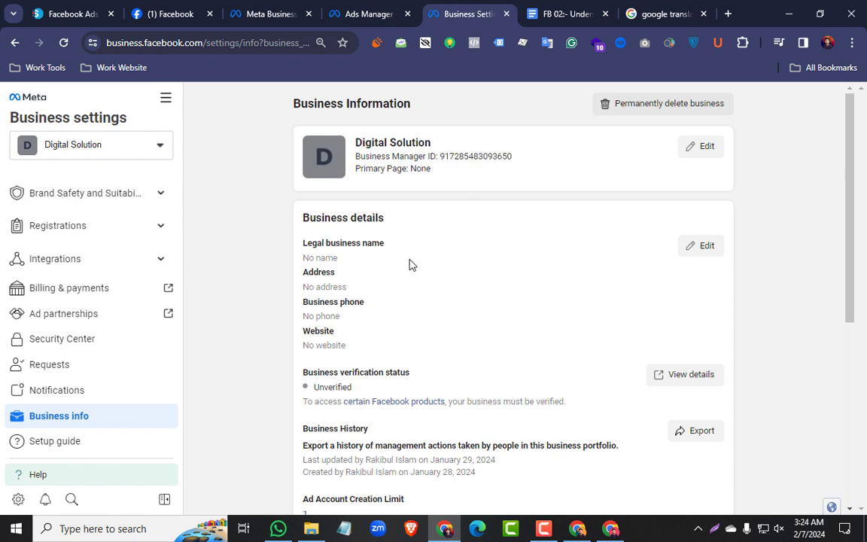
# Inspect the business details form, including the legal name and country fields, and close it without saving
pyautogui.click(684, 248)
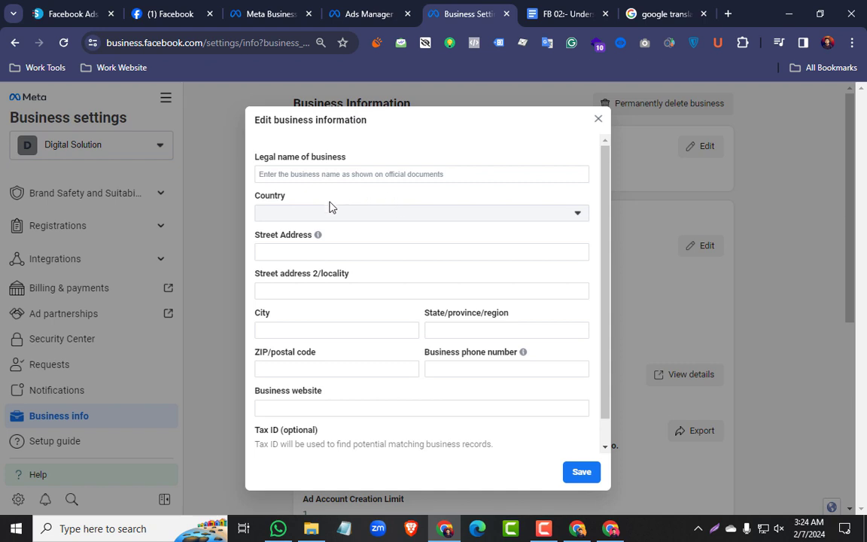
pyautogui.scroll(-1, 326, 357)
pyautogui.scroll(1, 325, 357)
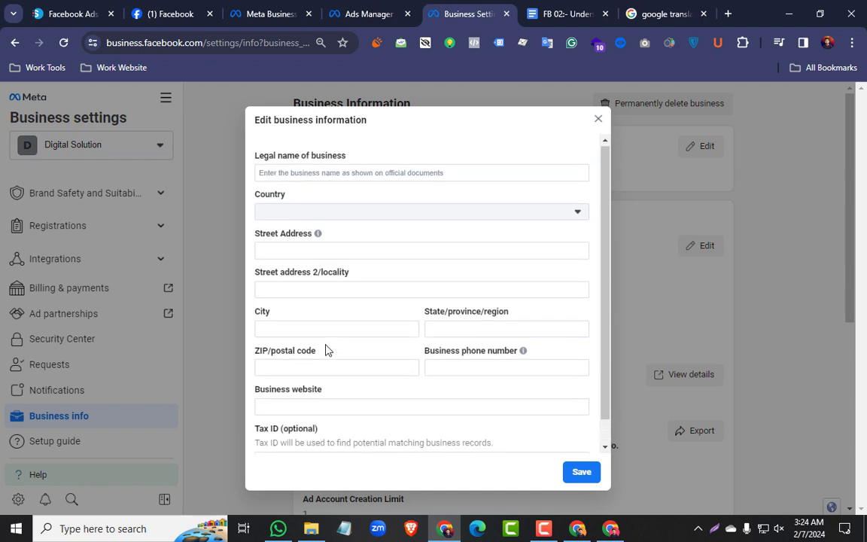
pyautogui.moveTo(343, 157); pyautogui.dragTo(269, 157)
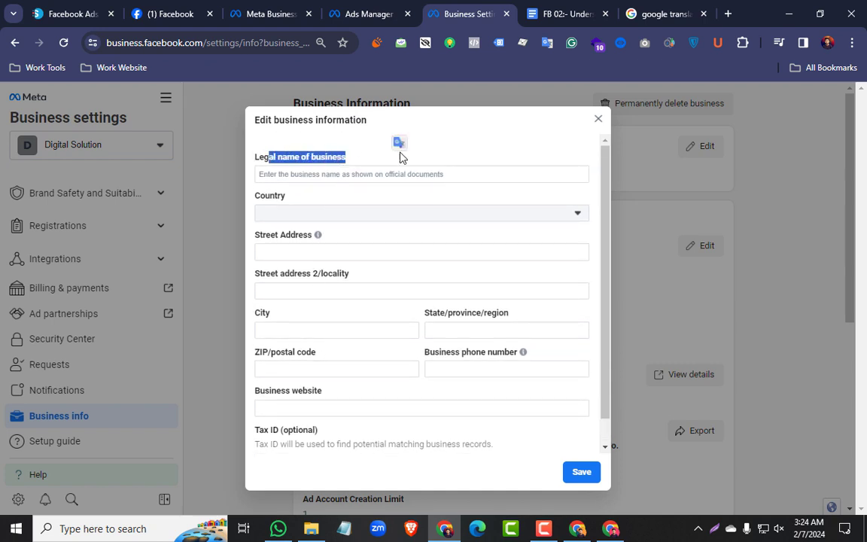
pyautogui.click(324, 169)
pyautogui.moveTo(291, 198); pyautogui.dragTo(269, 196)
pyautogui.click(293, 217)
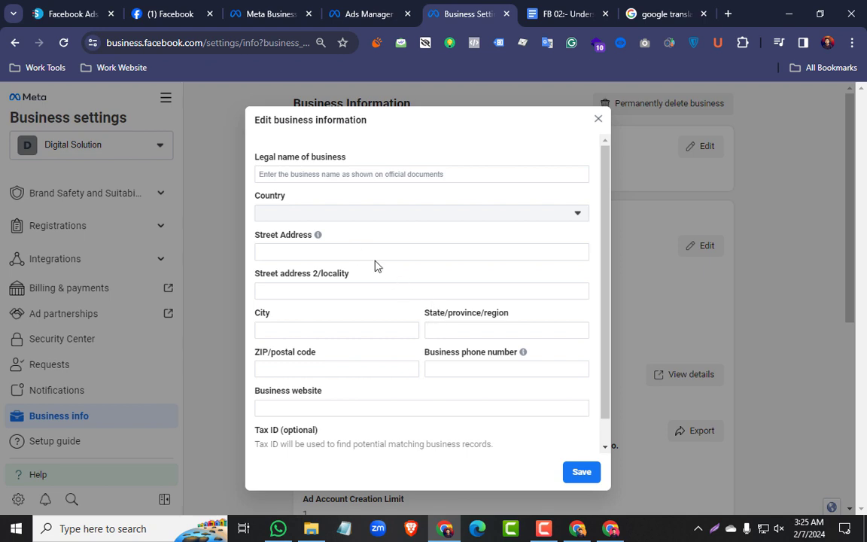
pyautogui.click(599, 121)
pyautogui.scroll(4, 105, 339)
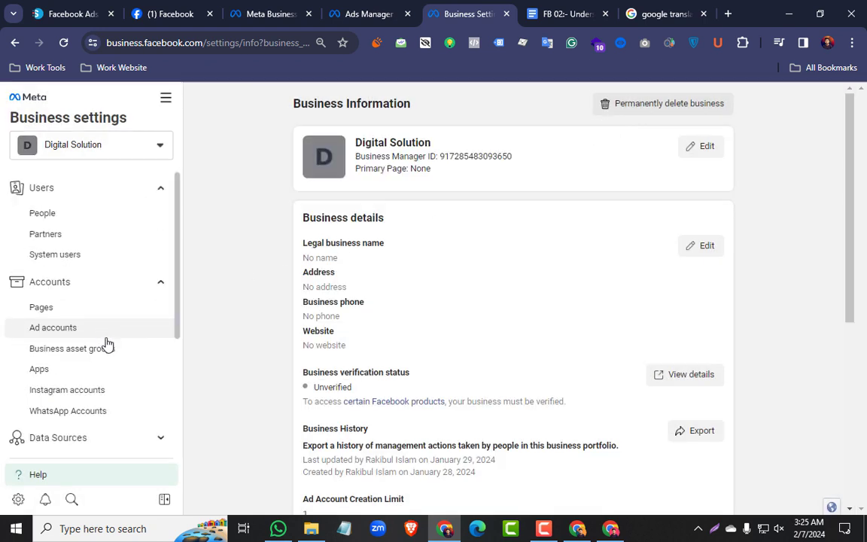
# Show the Users section's subcategories and open the list of people with access to the Digital Solution portfolio
pyautogui.click(65, 195)
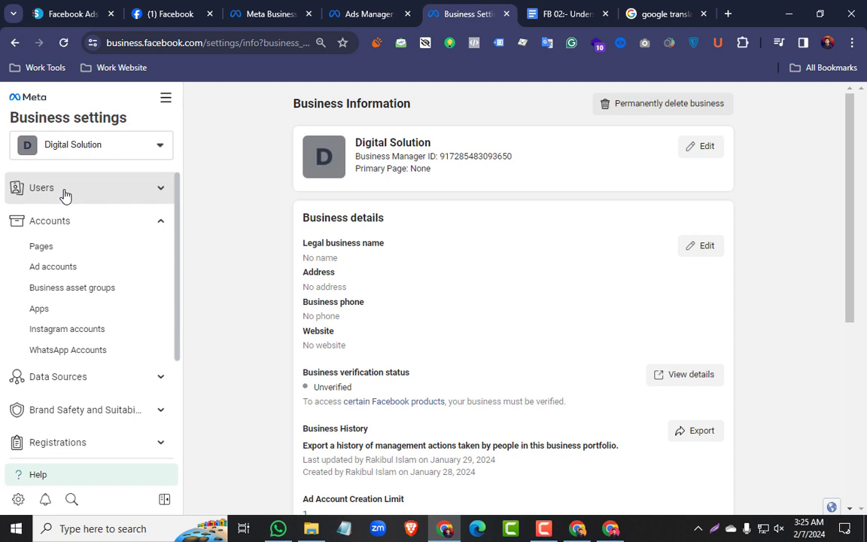
pyautogui.click(62, 193)
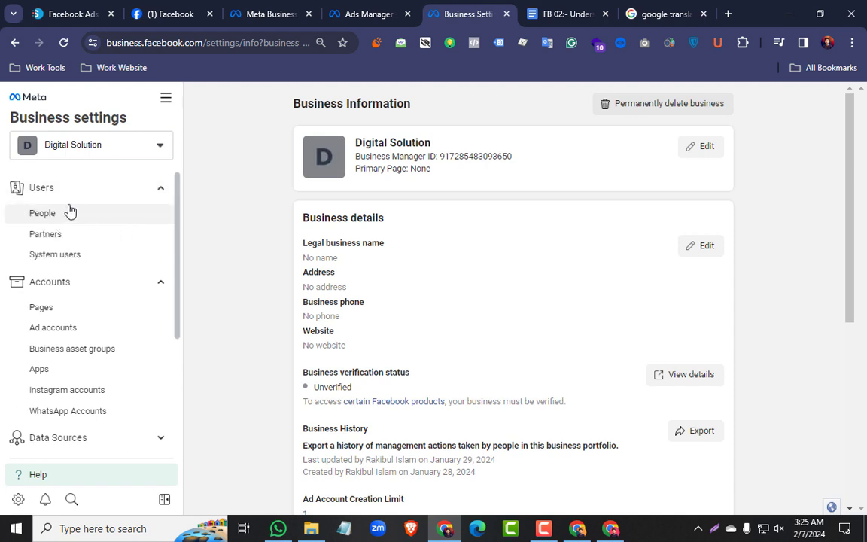
pyautogui.click(69, 212)
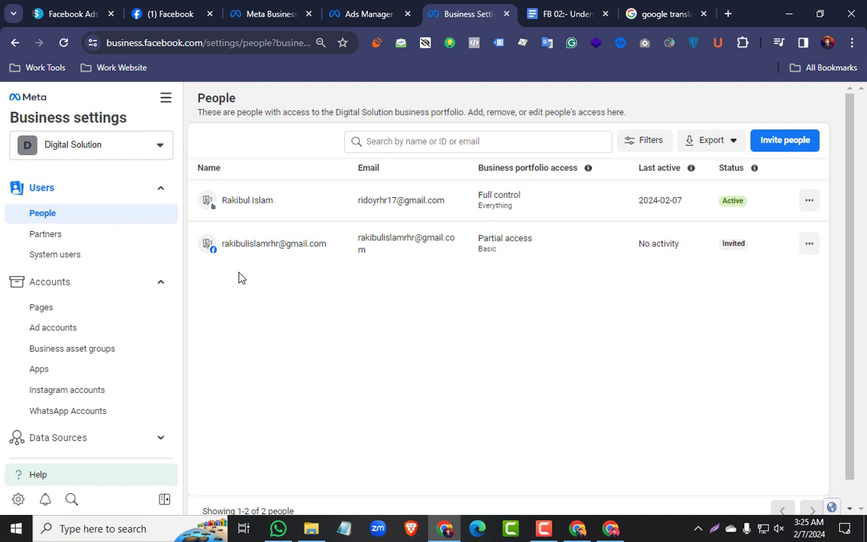
# Examine the Users branch of the Facebook Business Manager diagram in the Google Docs lesson notes, and return to the People page
pyautogui.click(564, 13)
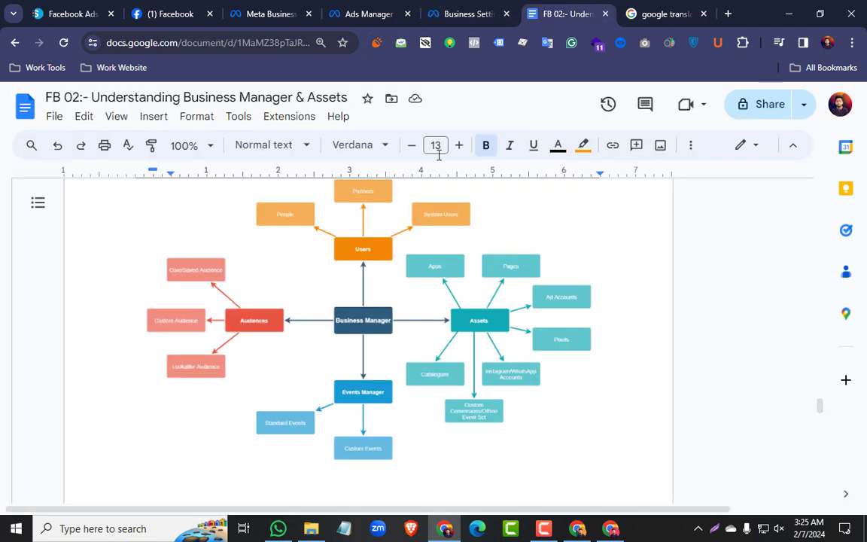
pyautogui.scroll(1, 377, 263)
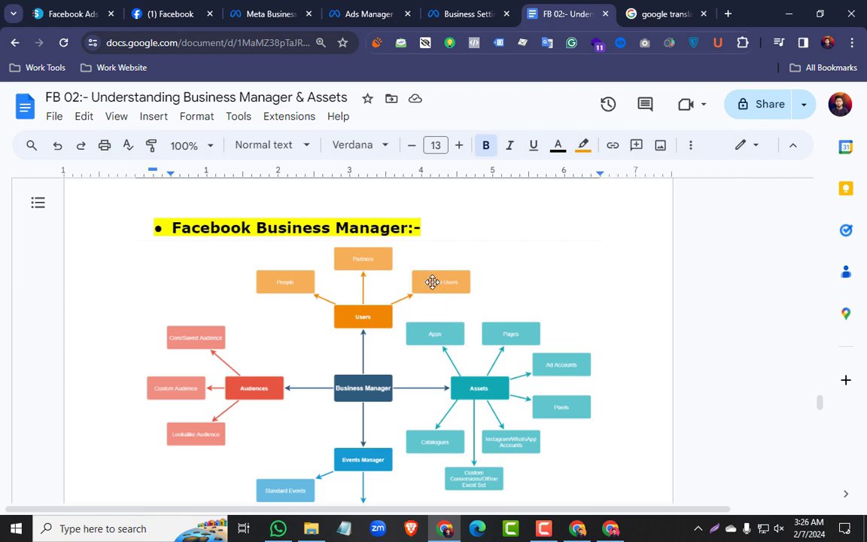
pyautogui.click(467, 14)
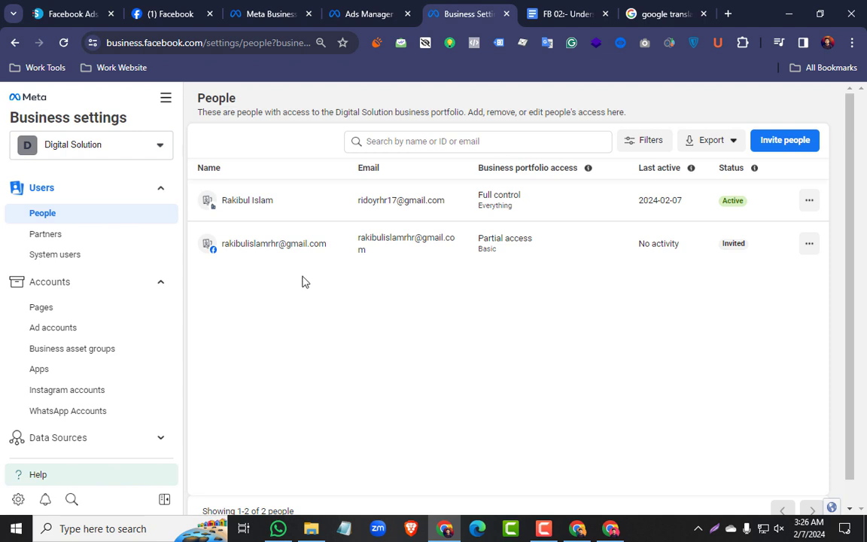
# Start inviting a new person to the portfolio by pasting their email address, and continue to the access options
pyautogui.click(785, 149)
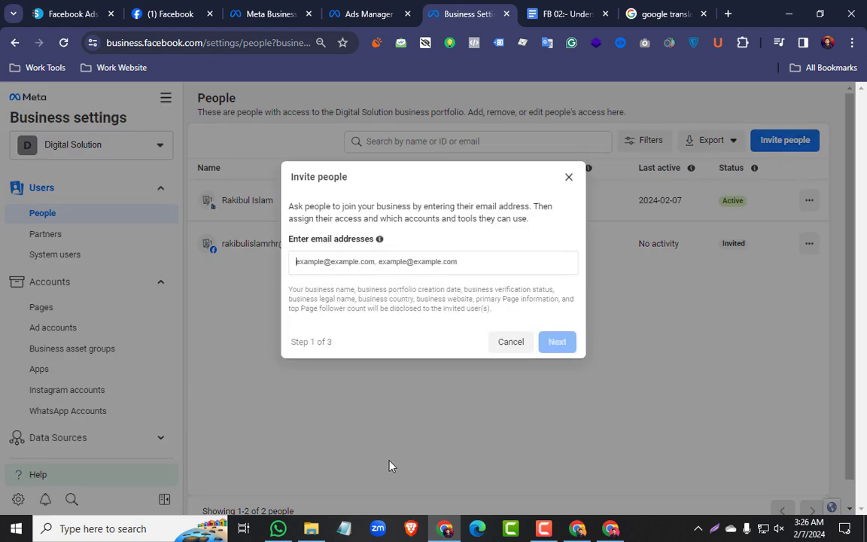
pyautogui.click(577, 528)
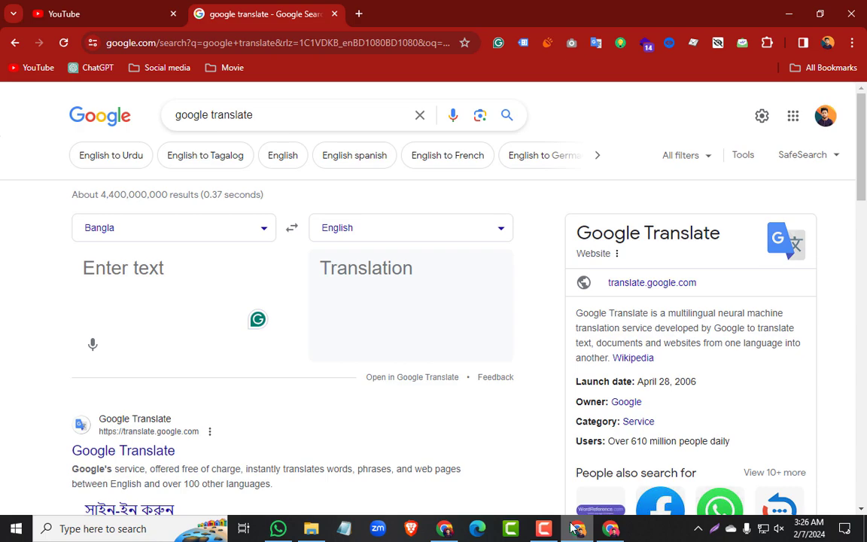
pyautogui.click(786, 18)
pyautogui.rightClick(322, 262)
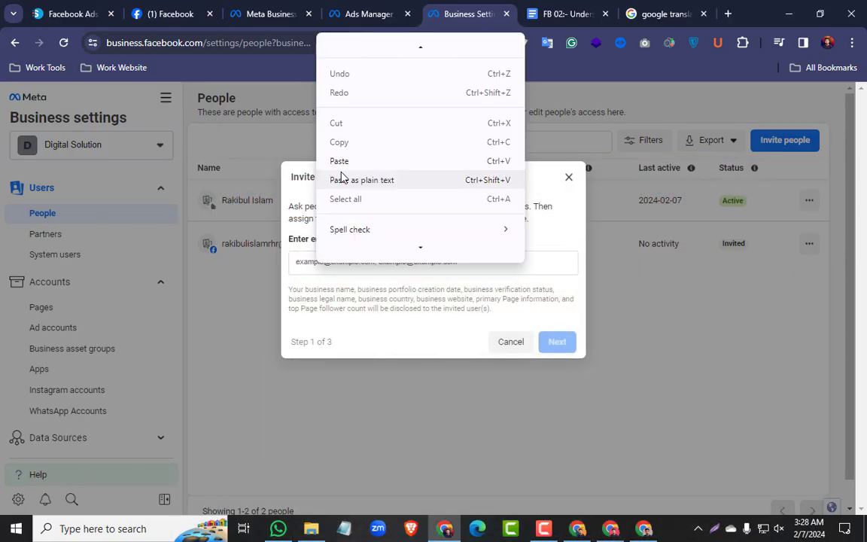
pyautogui.click(345, 162)
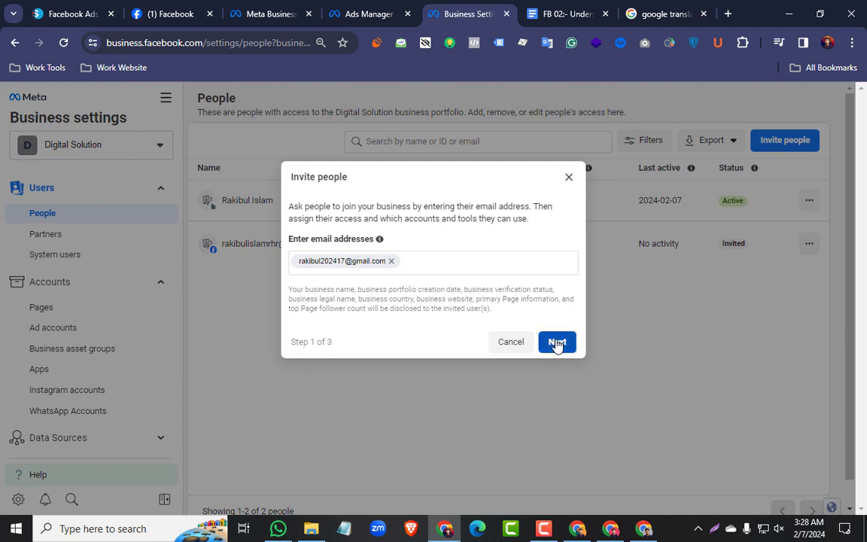
pyautogui.click(556, 344)
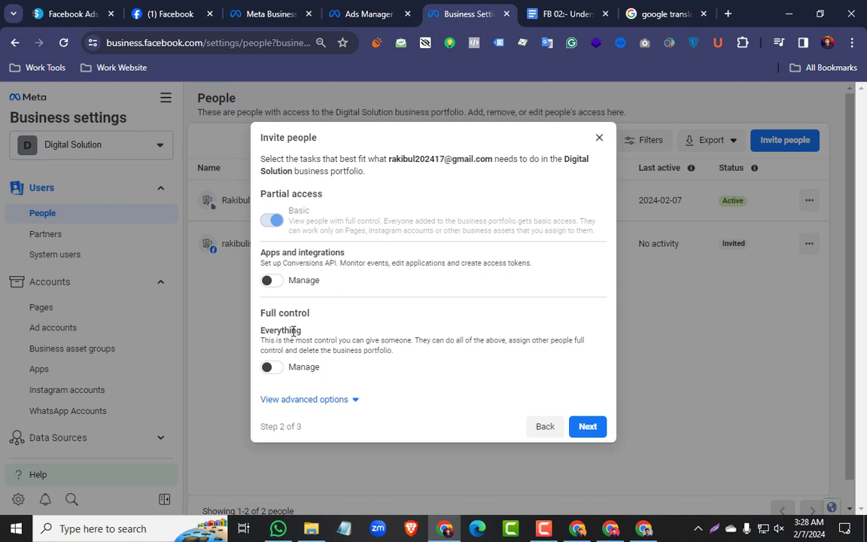
# Expand the advanced access options and highlight the Finance heading and the Basic partial access description
pyautogui.click(351, 400)
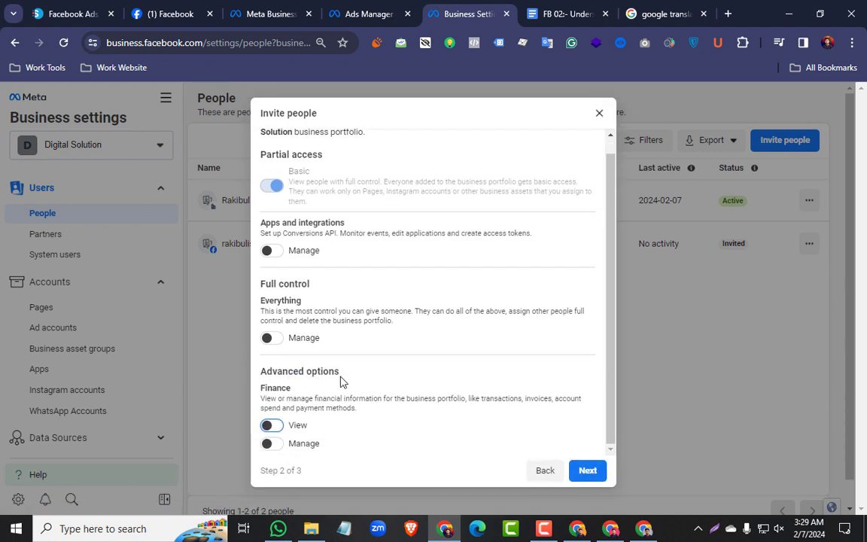
pyautogui.moveTo(314, 392); pyautogui.dragTo(261, 391)
pyautogui.click(344, 250)
pyautogui.moveTo(319, 182); pyautogui.dragTo(379, 211)
pyautogui.click(379, 211)
# Grant the invitee Manage access for Apps and integrations, Everything and Finance, plus Finance View, and continue to asset assignment
pyautogui.click(277, 252)
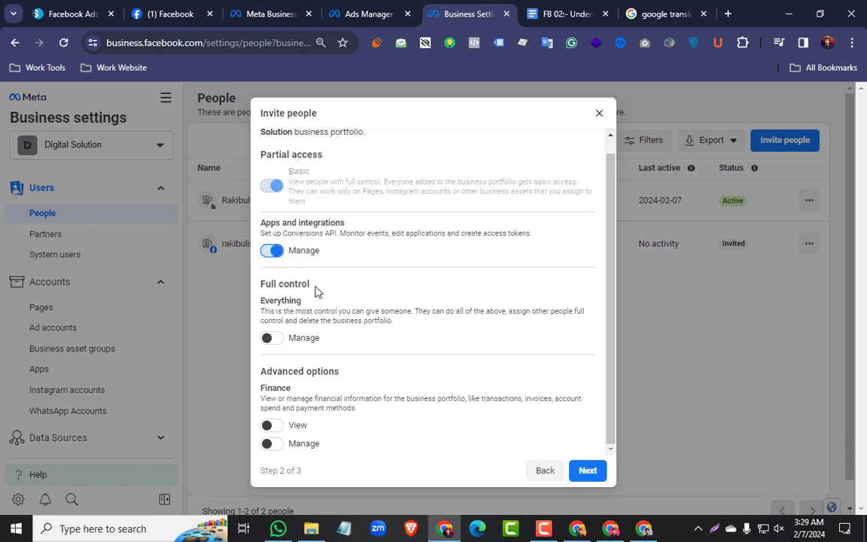
pyautogui.click(275, 340)
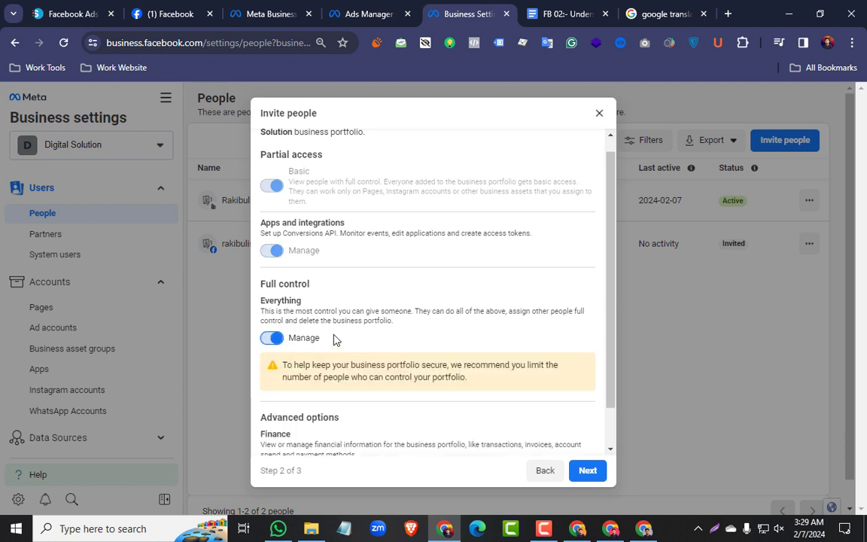
pyautogui.scroll(-1, 336, 340)
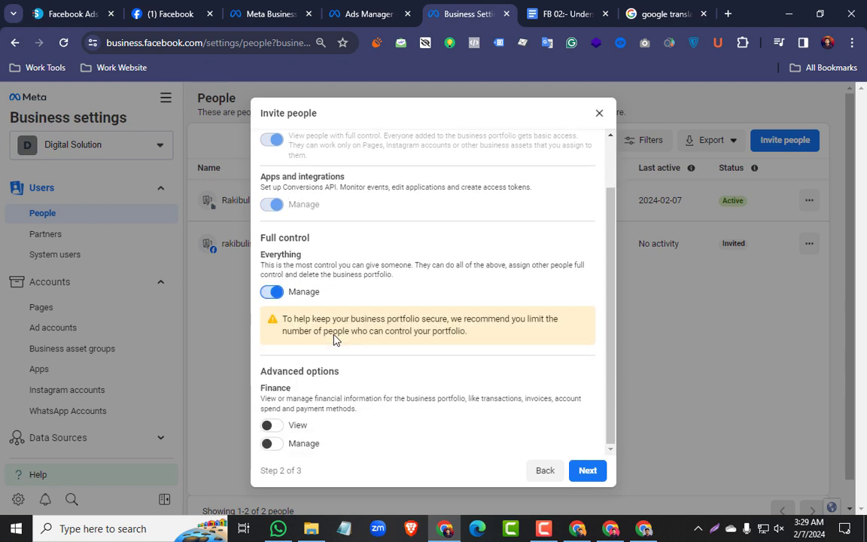
pyautogui.click(270, 426)
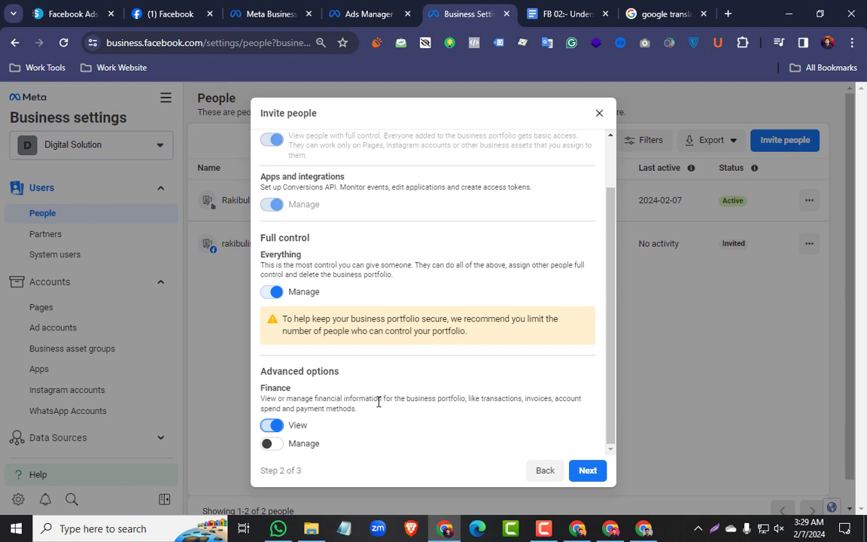
pyautogui.click(277, 444)
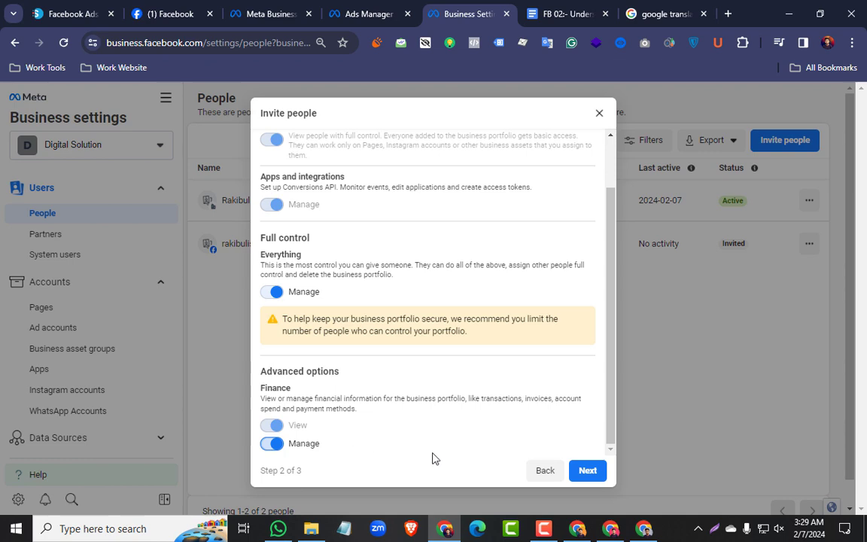
pyautogui.click(587, 471)
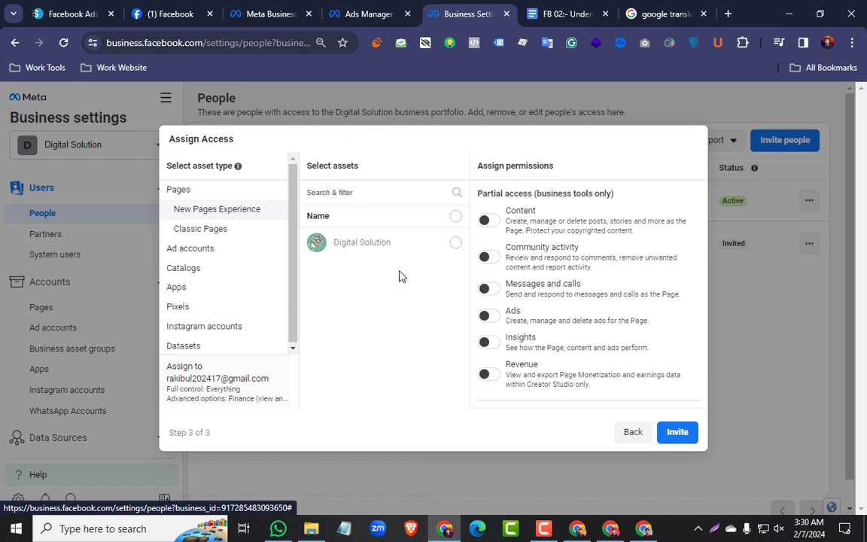
# Select the Digital Solution page as the asset, turn on its Content permission and highlight that permission's description
pyautogui.click(455, 242)
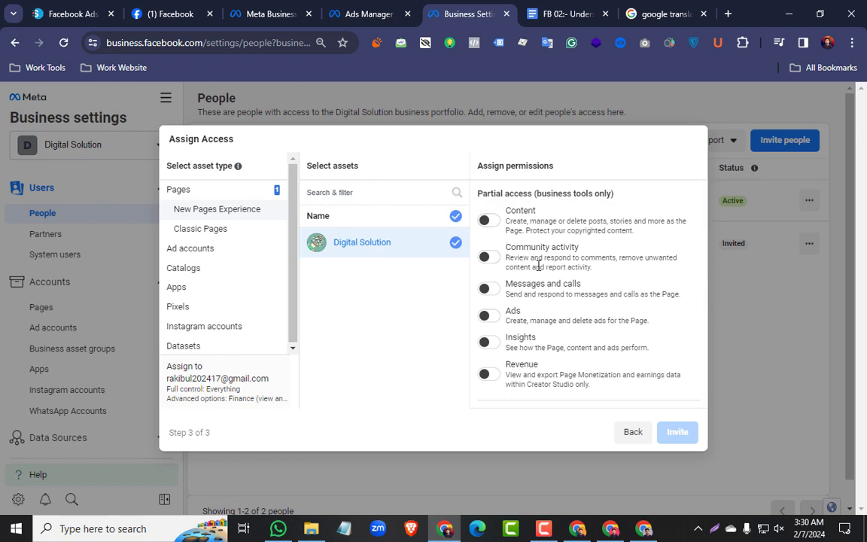
pyautogui.scroll(-3, 522, 343)
pyautogui.scroll(3, 522, 343)
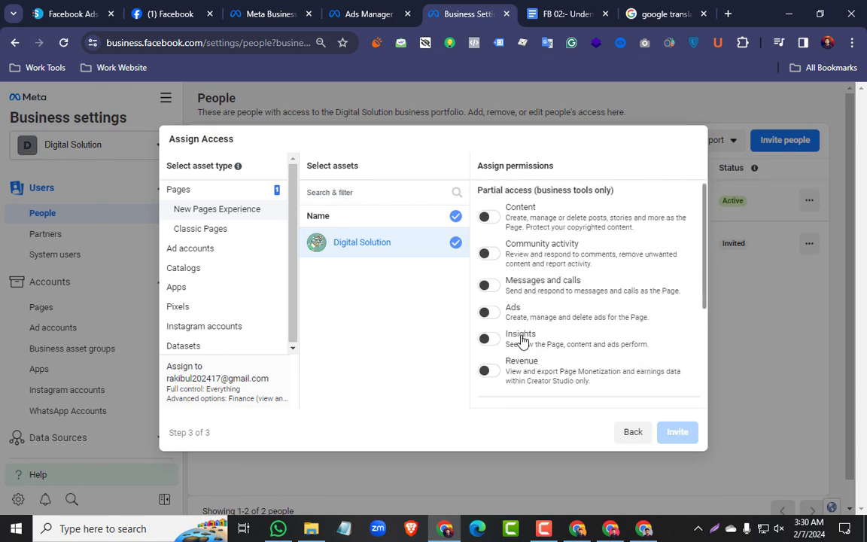
pyautogui.click(519, 229)
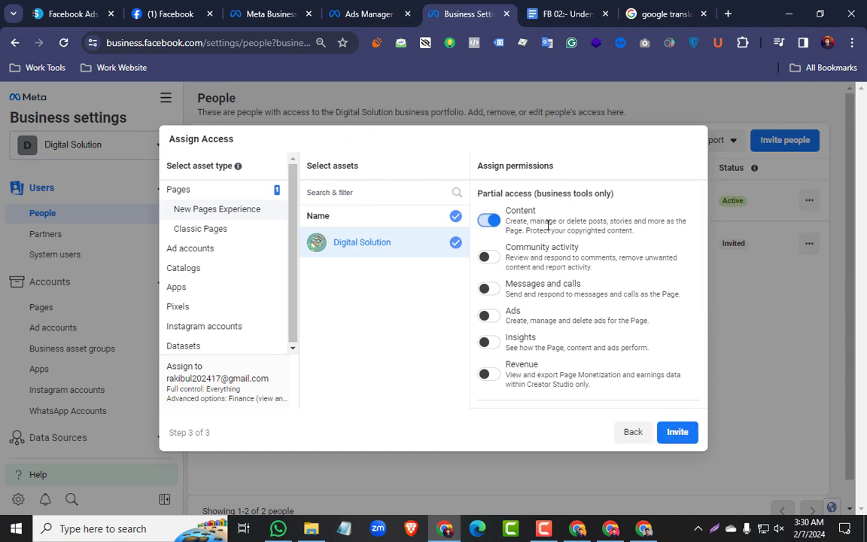
pyautogui.moveTo(549, 221); pyautogui.dragTo(633, 222)
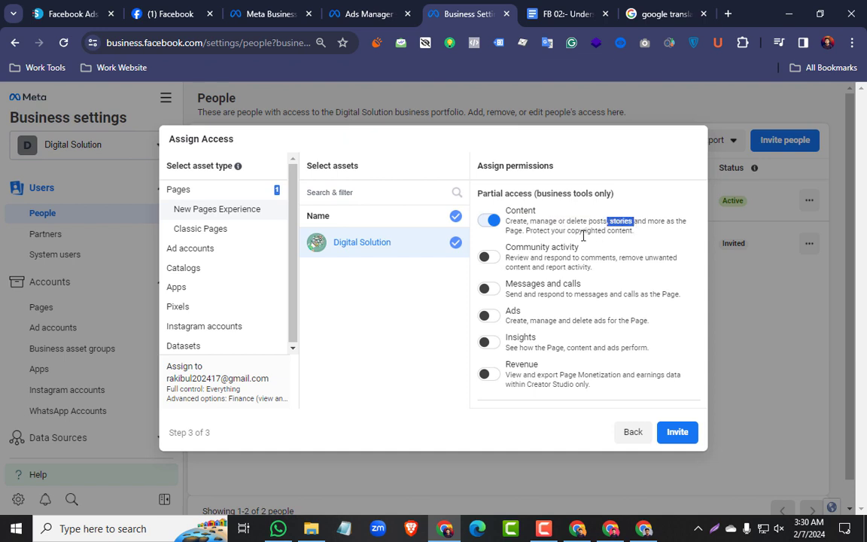
pyautogui.scroll(-1, 551, 237)
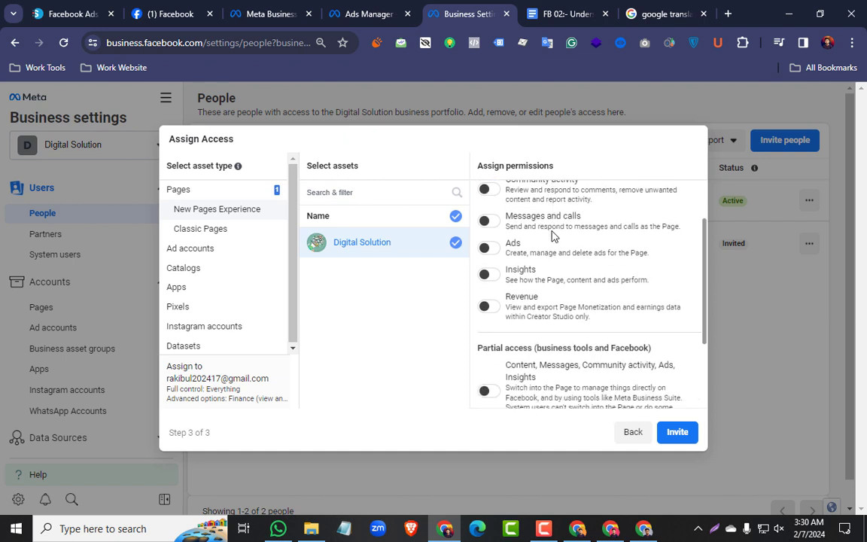
pyautogui.scroll(1, 535, 225)
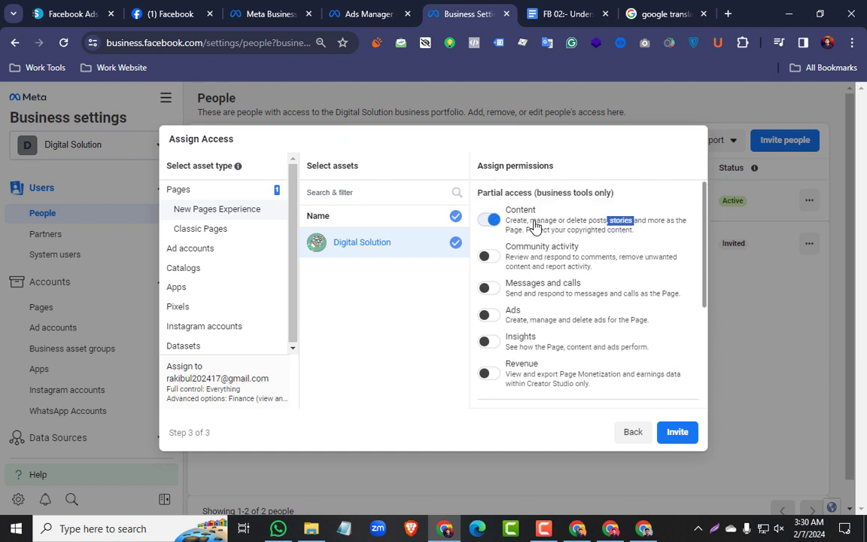
# Turn on the Community activity permission and highlight its description, keeping the Digital Solution page selected
pyautogui.click(489, 259)
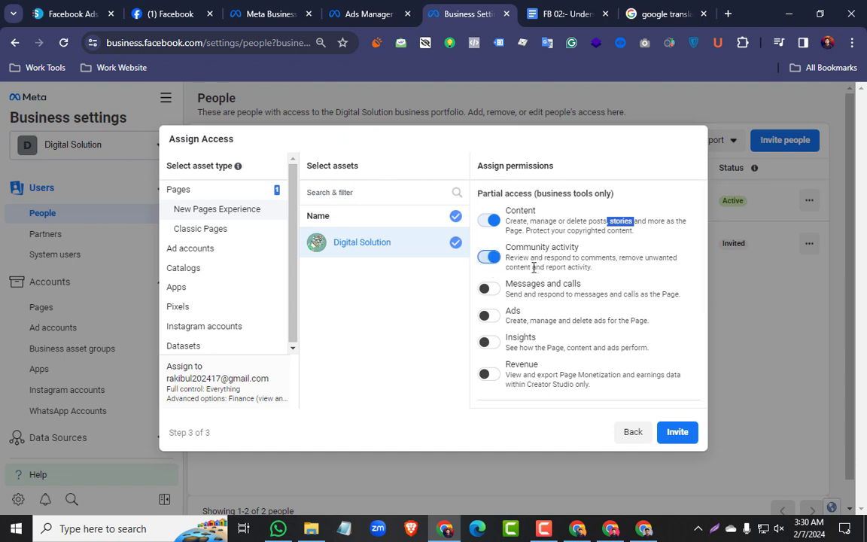
pyautogui.moveTo(543, 258); pyautogui.dragTo(645, 259)
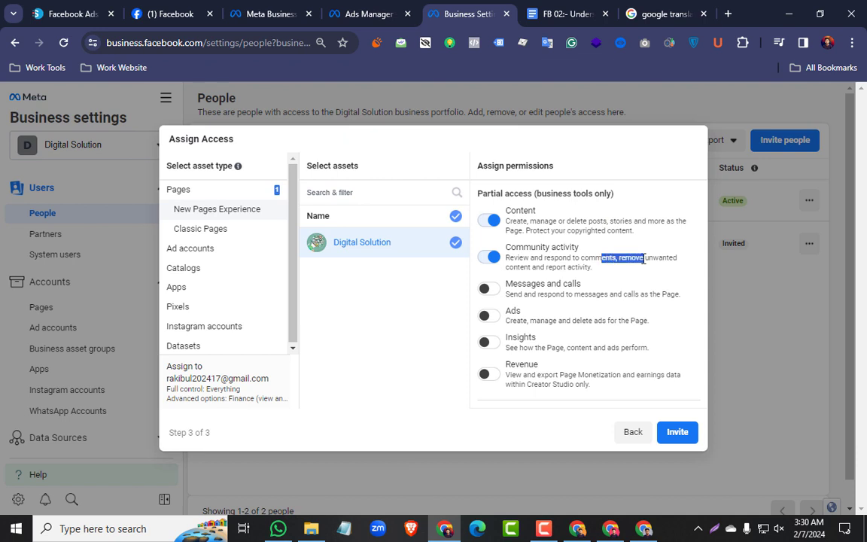
pyautogui.click(611, 279)
pyautogui.moveTo(598, 270); pyautogui.dragTo(529, 260)
pyautogui.click(414, 252)
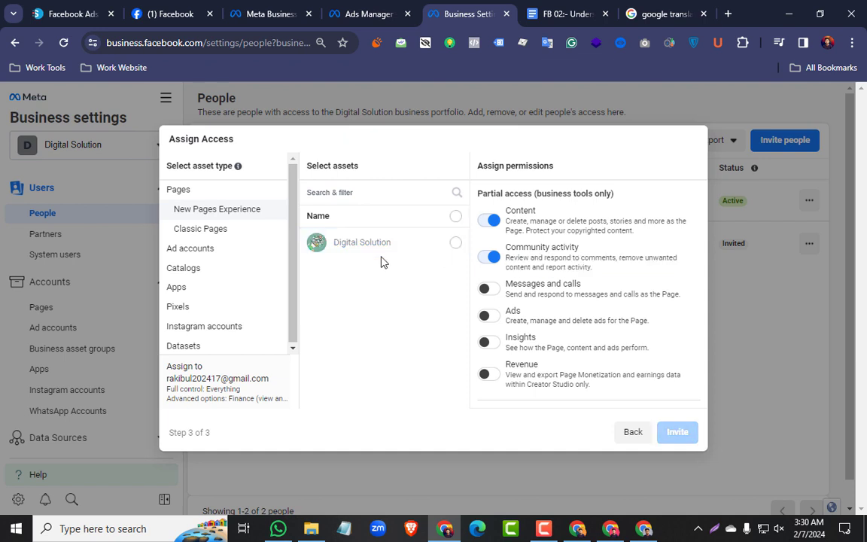
pyautogui.click(452, 244)
# Turn on the Messages and calls permission for the Digital Solution page and highlight part of its description
pyautogui.scroll(-2, 531, 287)
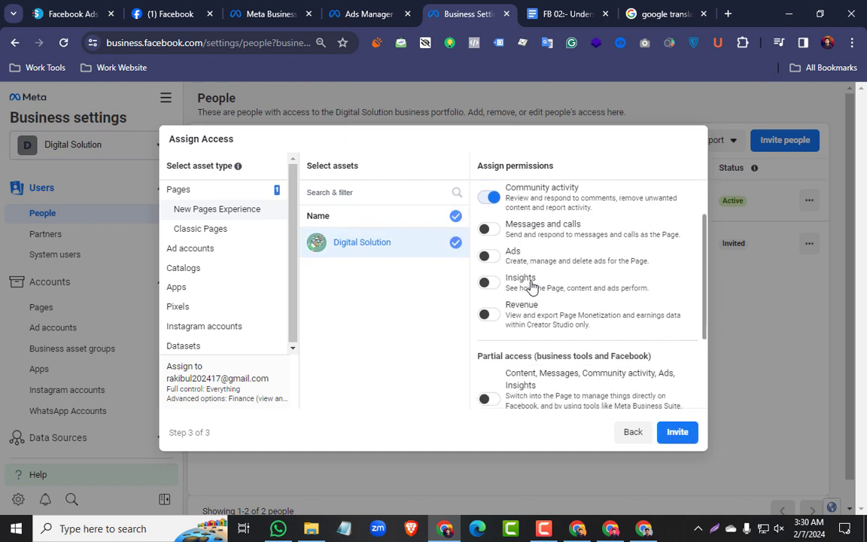
pyautogui.click(488, 223)
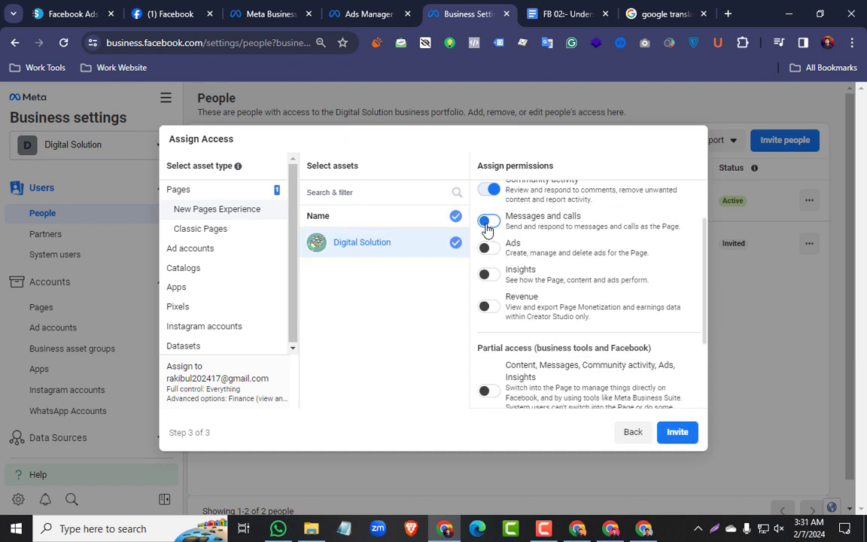
pyautogui.moveTo(539, 226); pyautogui.dragTo(587, 228)
pyautogui.click(567, 239)
pyautogui.click(549, 229)
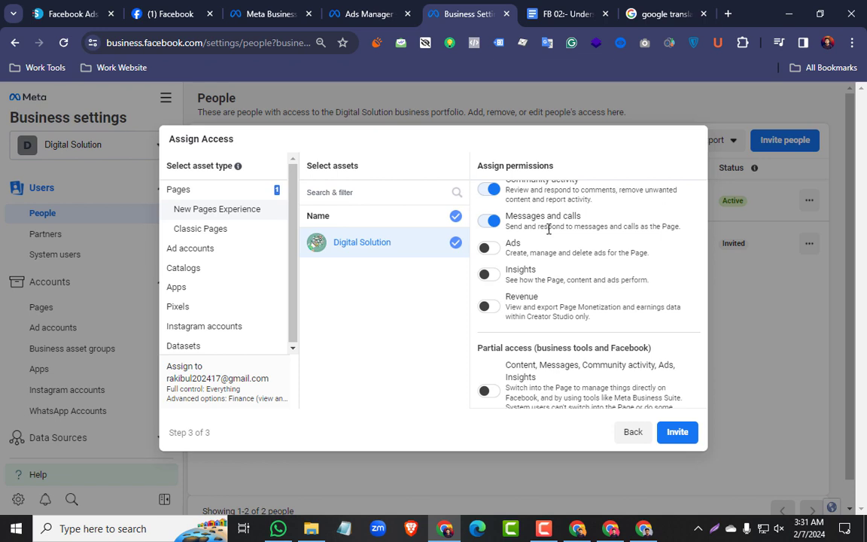
# Turn on the Ads and Revenue permissions for the Digital Solution page, highlighting the create, manage and delete wording under Ads
pyautogui.click(488, 249)
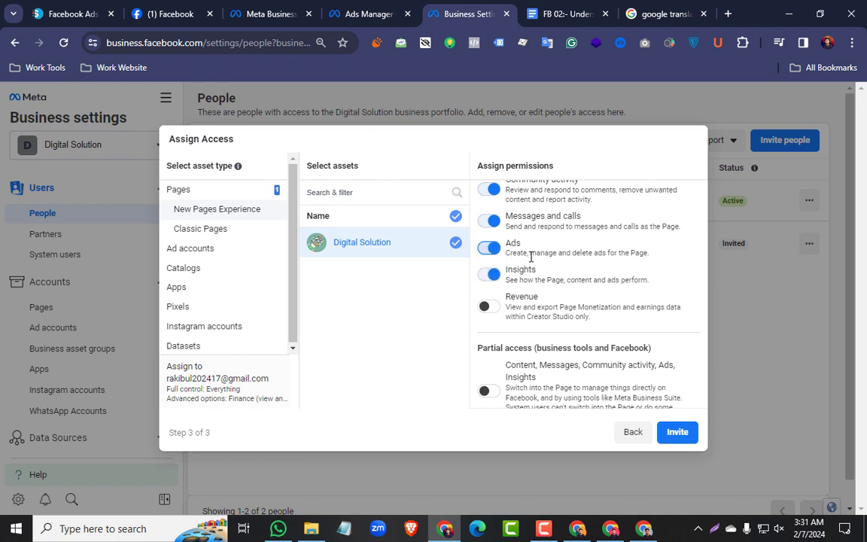
pyautogui.moveTo(530, 253); pyautogui.dragTo(507, 254)
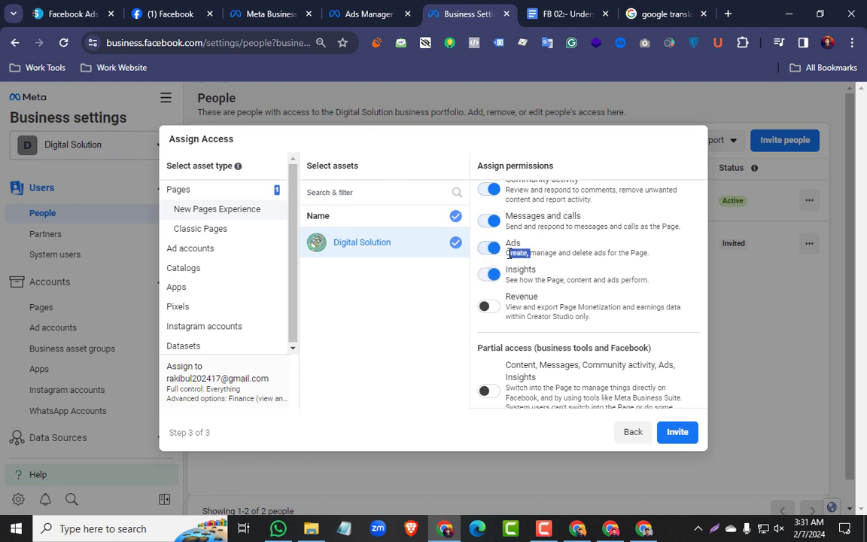
pyautogui.click(539, 251)
pyautogui.moveTo(558, 253); pyautogui.dragTo(531, 252)
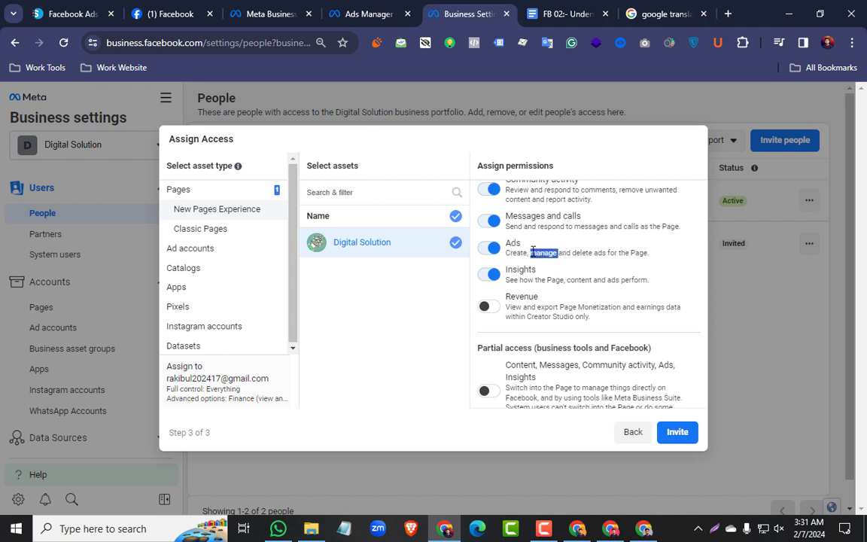
pyautogui.moveTo(593, 253); pyautogui.dragTo(574, 254)
pyautogui.moveTo(647, 253); pyautogui.dragTo(524, 256)
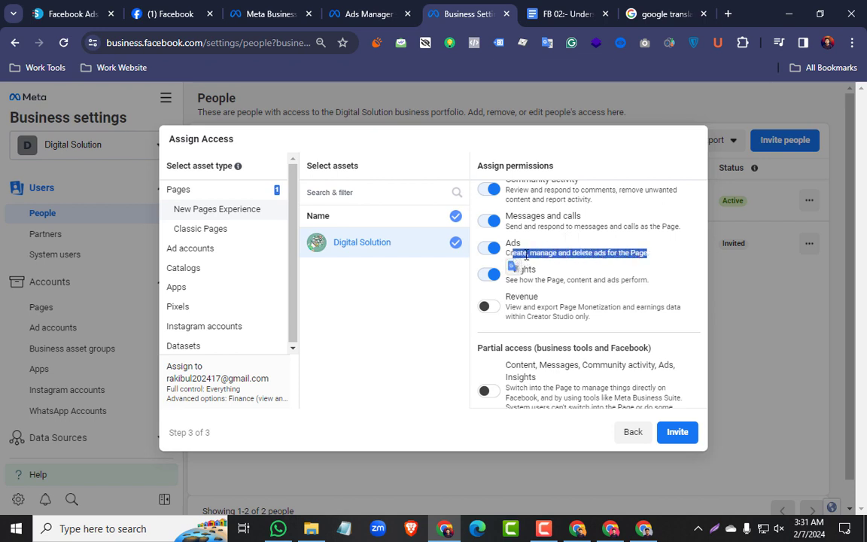
pyautogui.click(576, 255)
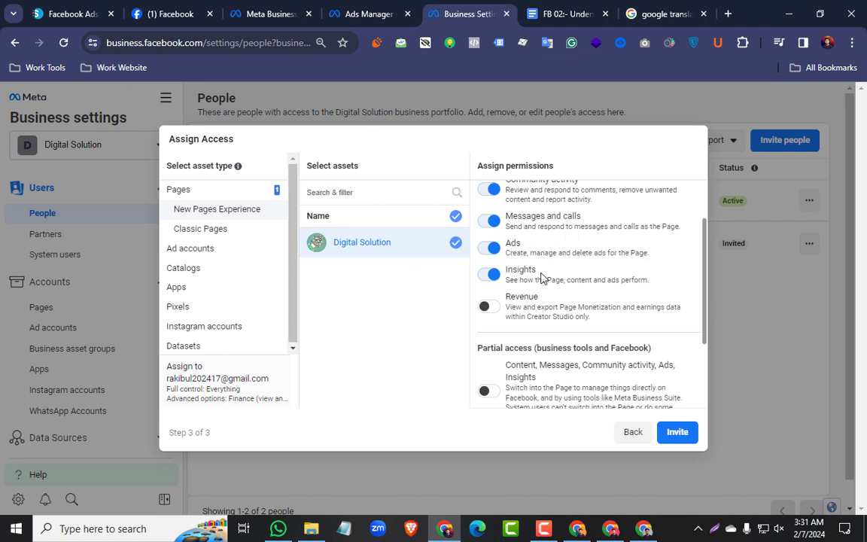
pyautogui.scroll(-1, 508, 302)
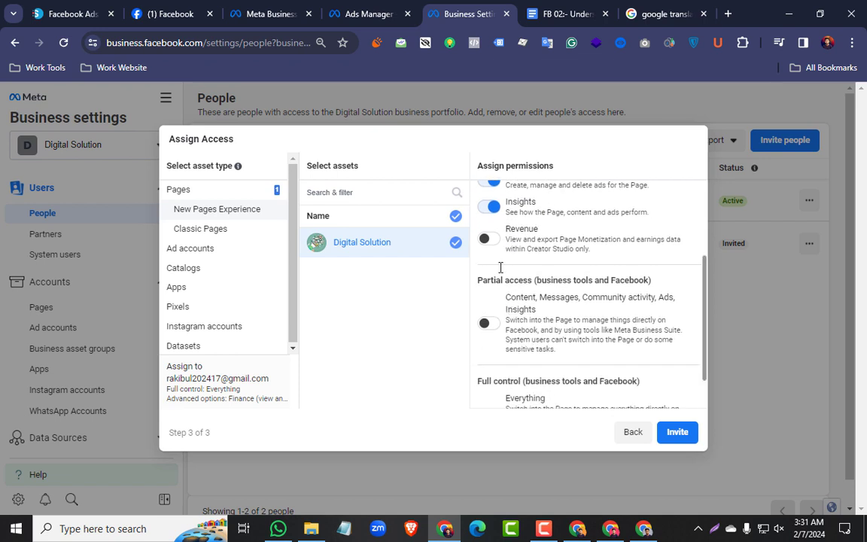
pyautogui.click(487, 238)
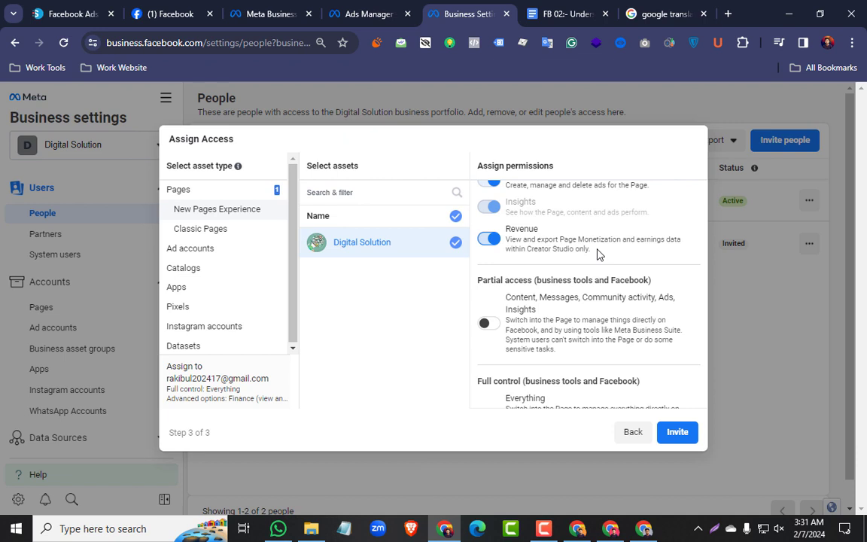
# Turn on the Digital Solution page's partial access for business tools and Facebook, covering Content, Messages, Community activity, Ads and Insights
pyautogui.scroll(-2, 560, 275)
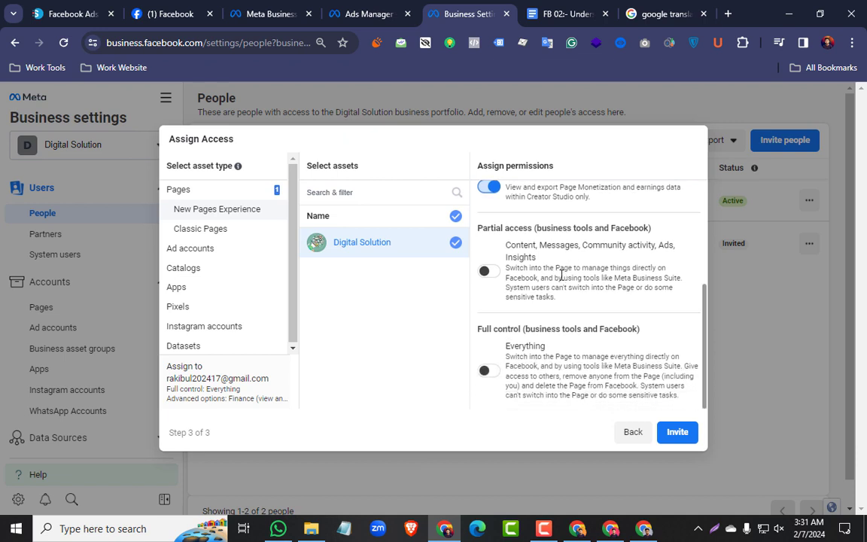
pyautogui.scroll(3, 537, 277)
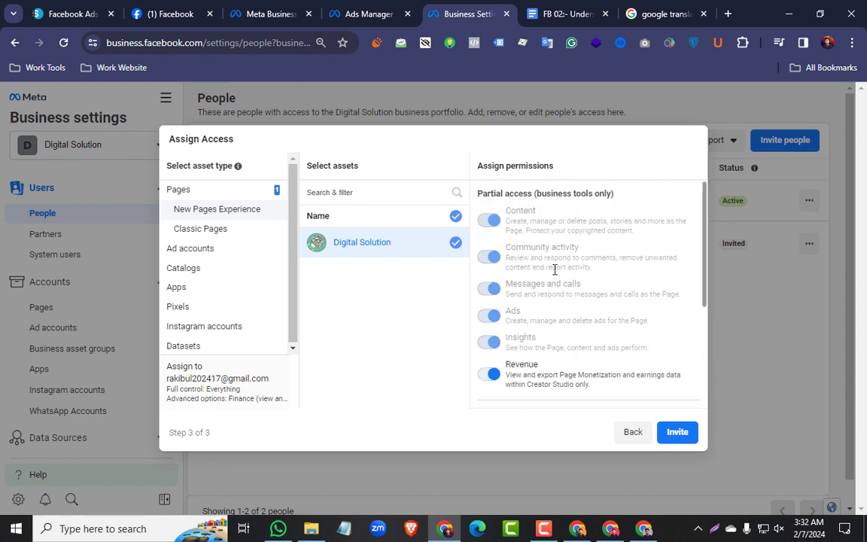
pyautogui.scroll(-4, 558, 263)
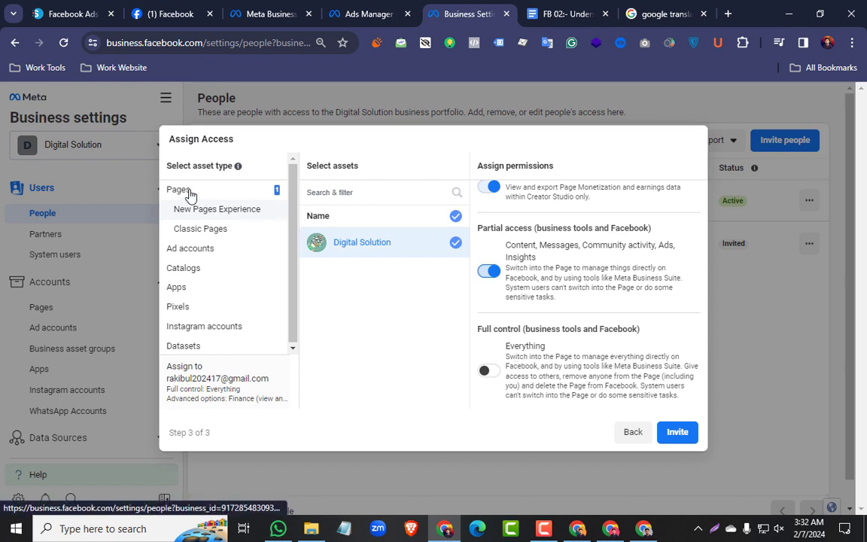
# Check the Classic Pages, Ad accounts, Catalogs and Pixels asset types for assets that can be assigned
pyautogui.click(202, 236)
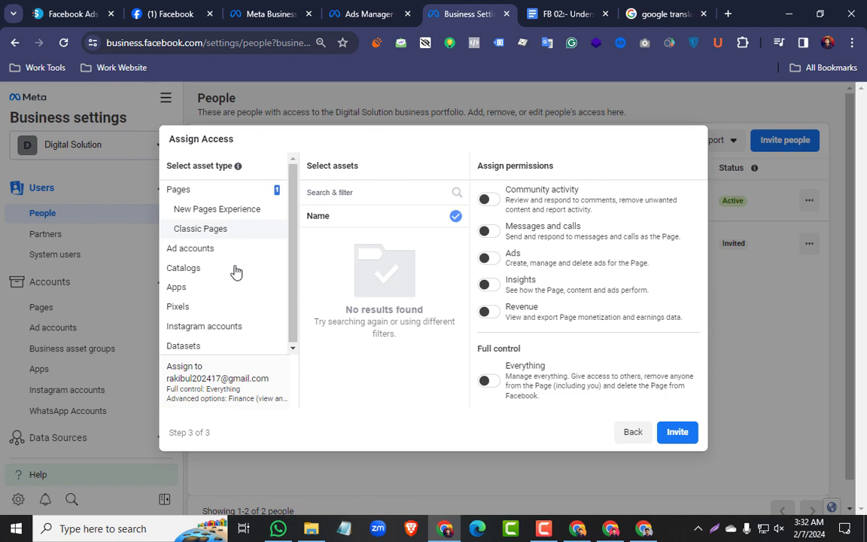
pyautogui.click(203, 255)
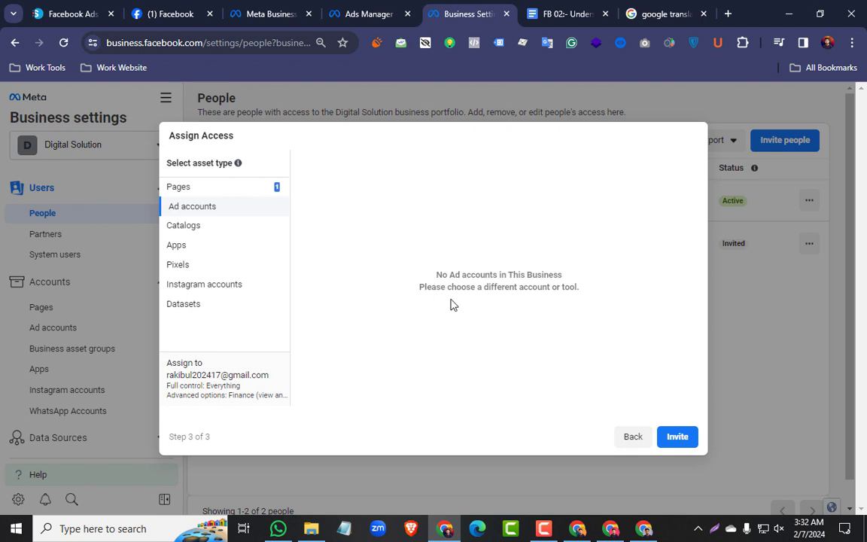
pyautogui.click(214, 233)
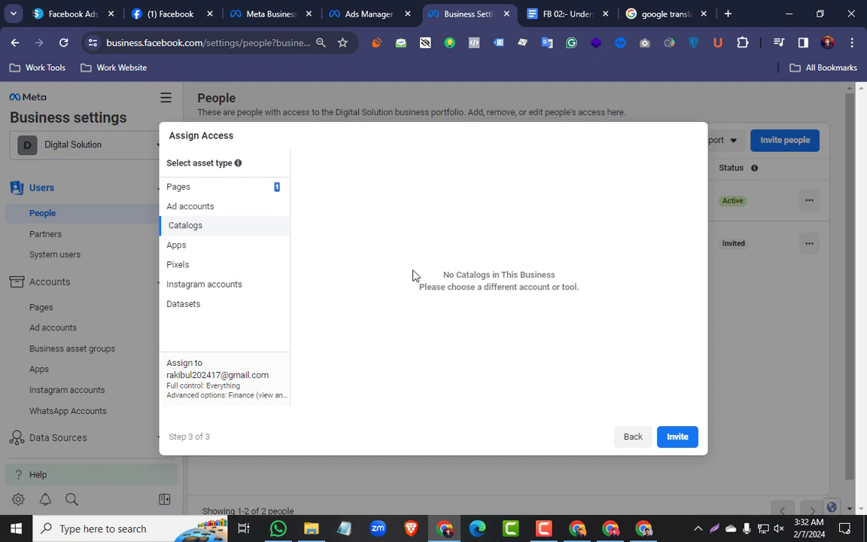
pyautogui.click(194, 267)
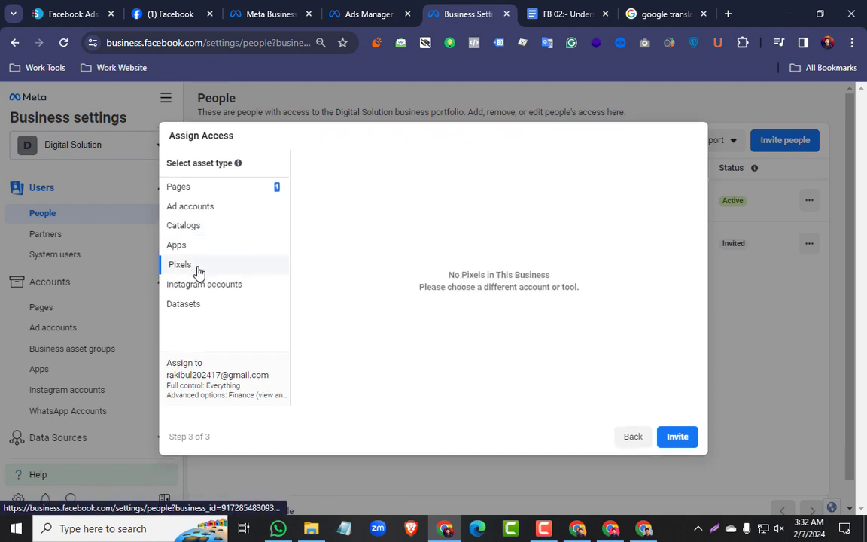
# Select the listed dataset under Datasets, grant full control with Manage events dataset, and send the invitation
pyautogui.click(210, 309)
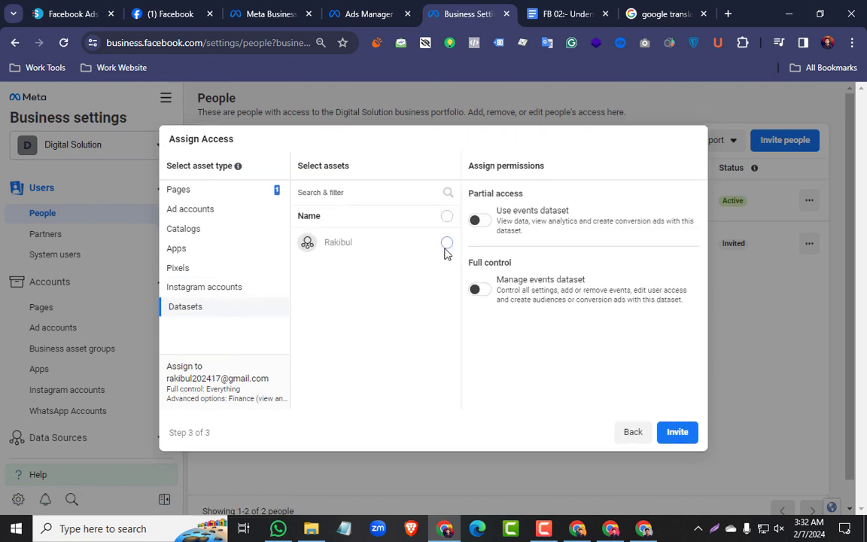
pyautogui.click(446, 244)
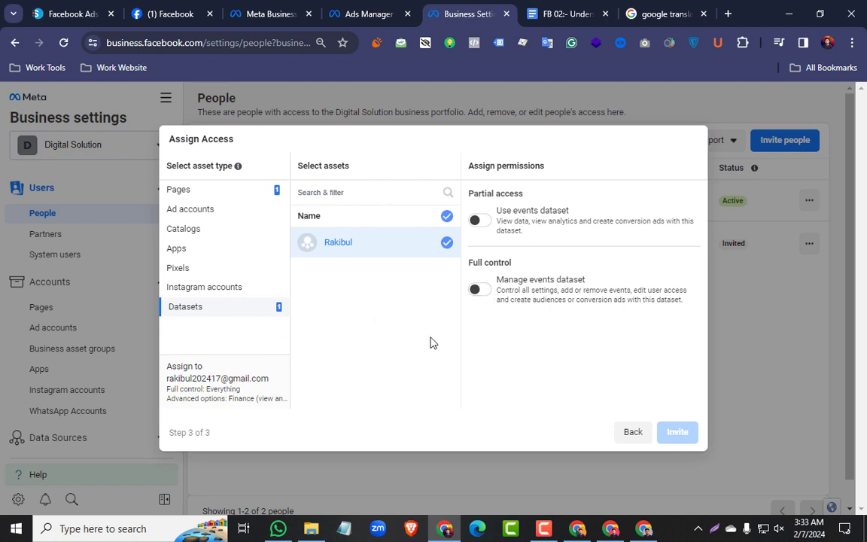
pyautogui.click(481, 295)
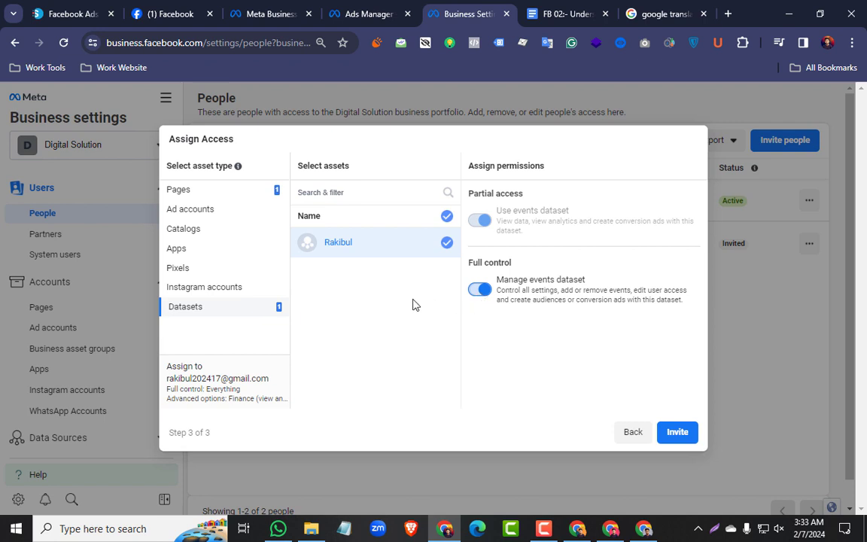
pyautogui.click(677, 434)
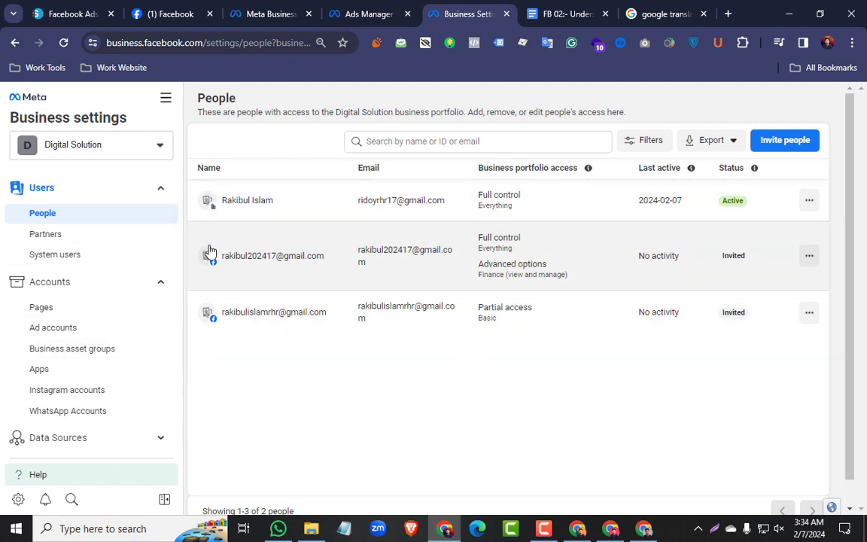
# Open the Partners settings, and examine the Business Manager structure diagrams under People and Partners in the Google Docs notes
pyautogui.click(72, 238)
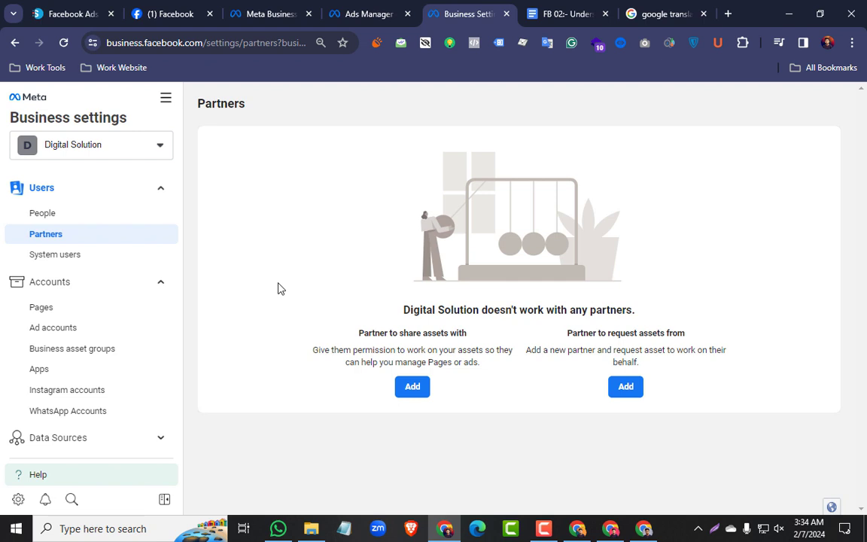
pyautogui.click(550, 14)
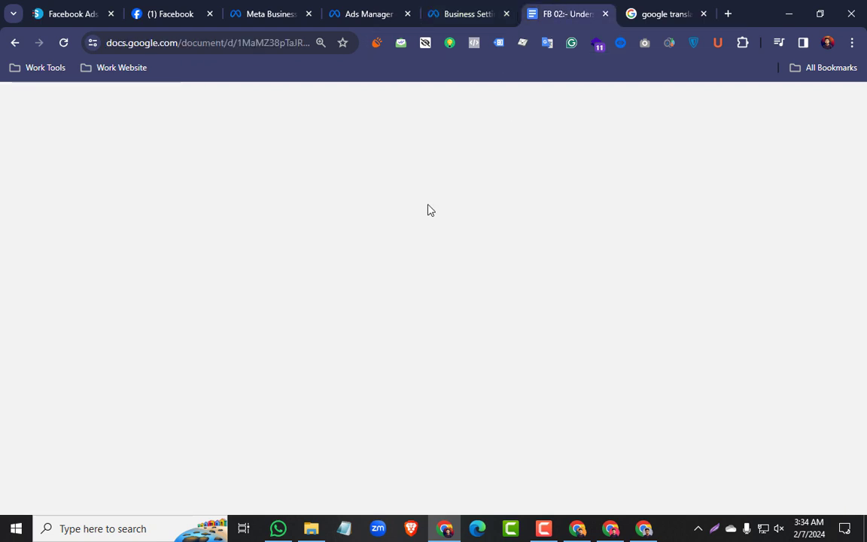
pyautogui.scroll(-14, 347, 315)
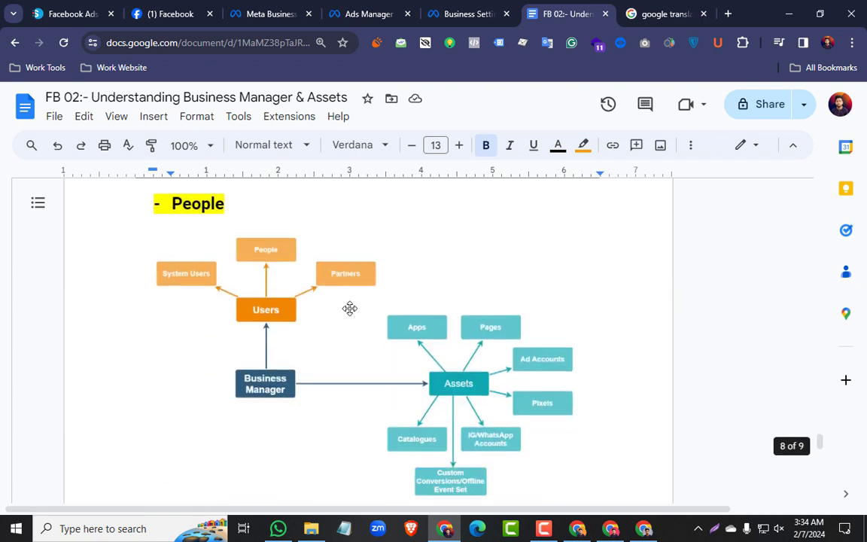
pyautogui.scroll(-6, 349, 305)
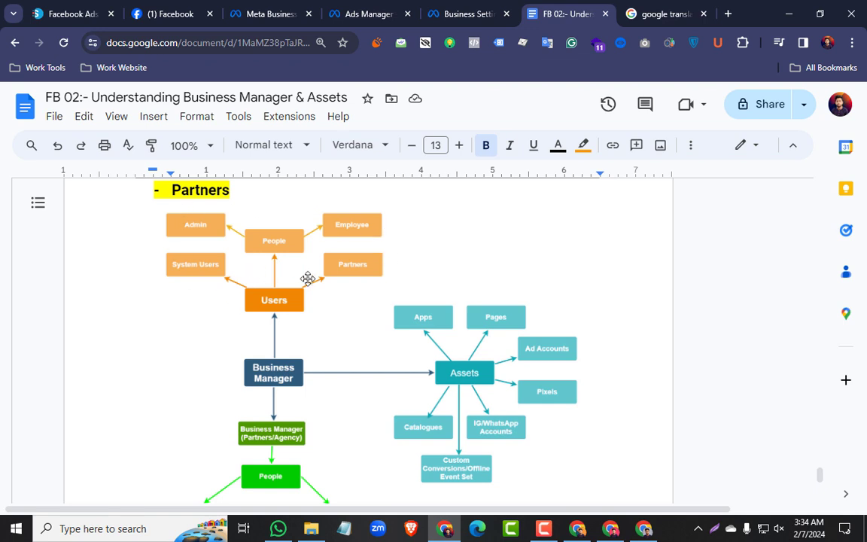
pyautogui.scroll(-2, 307, 277)
pyautogui.scroll(-1, 309, 278)
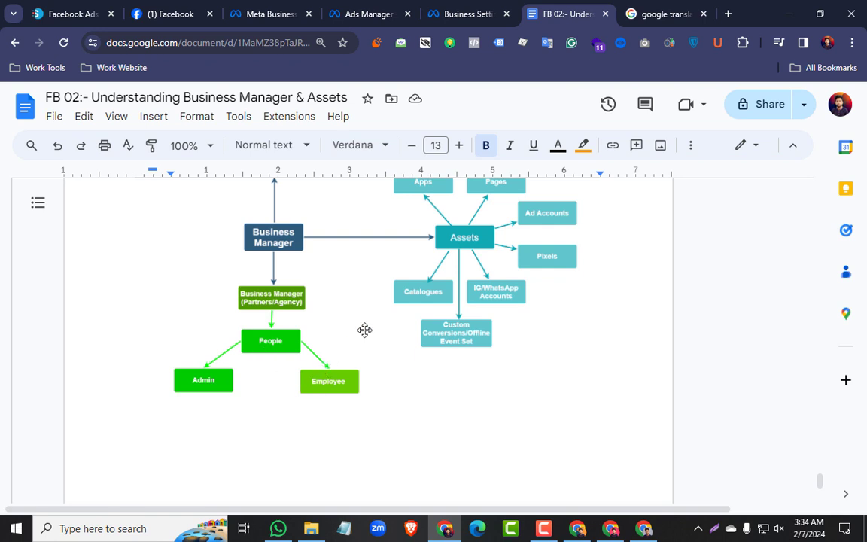
pyautogui.scroll(2, 364, 328)
pyautogui.scroll(1, 365, 329)
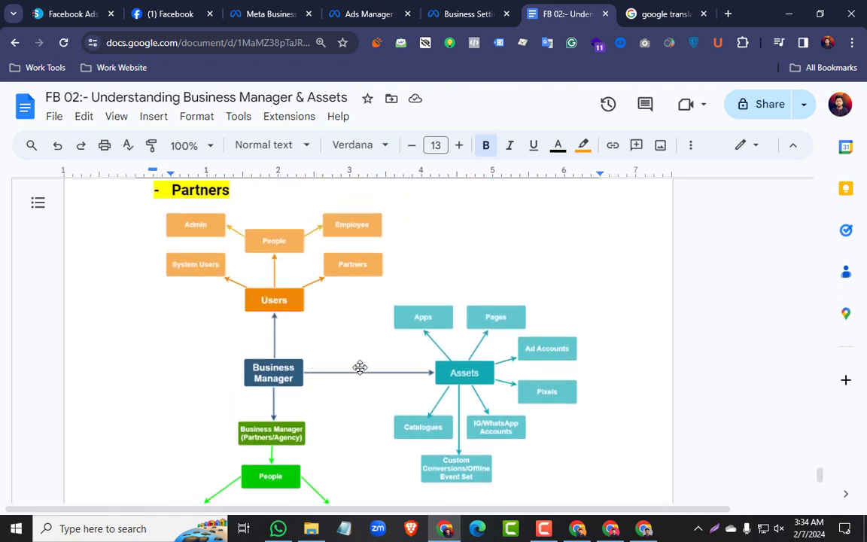
pyautogui.scroll(-2, 360, 366)
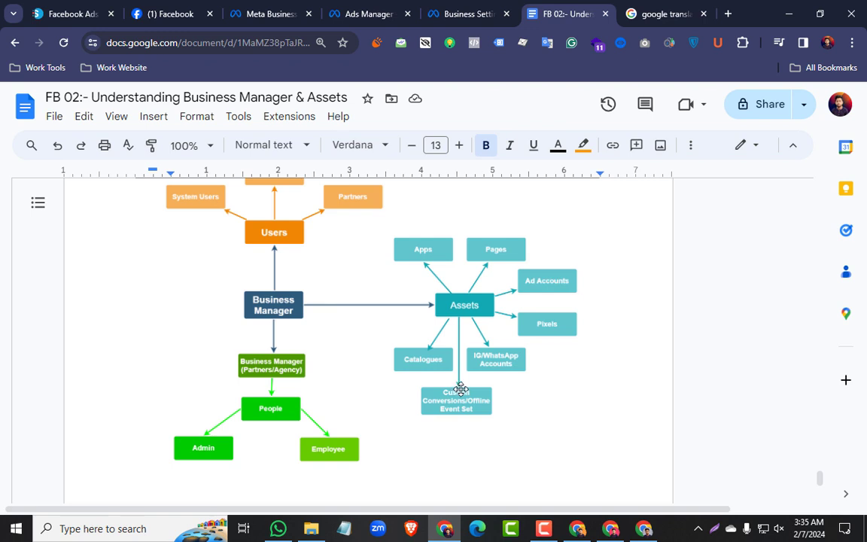
pyautogui.scroll(3, 459, 388)
pyautogui.scroll(-3, 461, 384)
# Return to Business settings and open the System users page of the Digital Solution portfolio
pyautogui.click(479, 6)
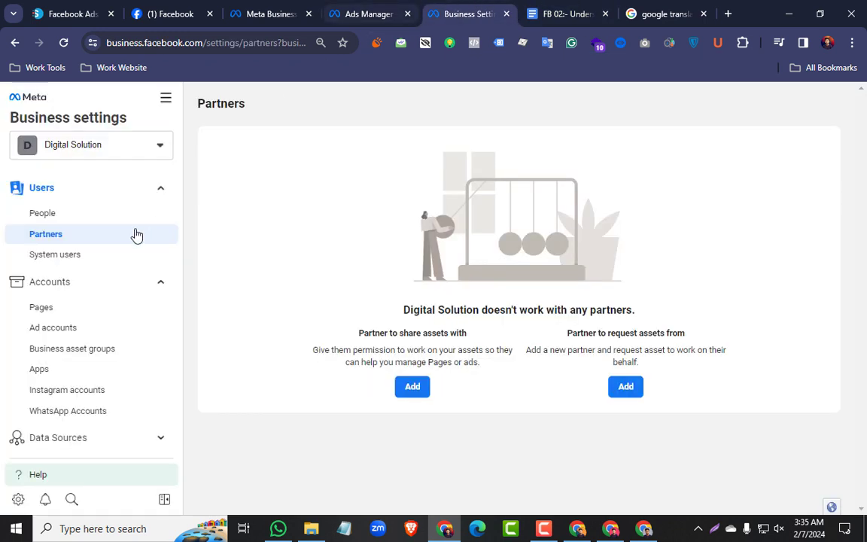
pyautogui.click(75, 256)
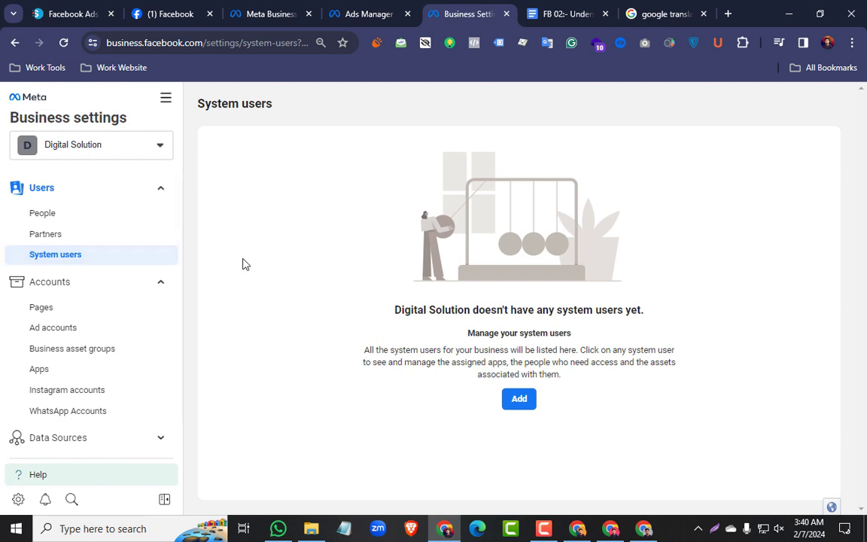
# Switch to the Google Docs notes on Understanding Business Manager & Assets and review them from the beginning
pyautogui.hotkey('ctrl', 'Tab')
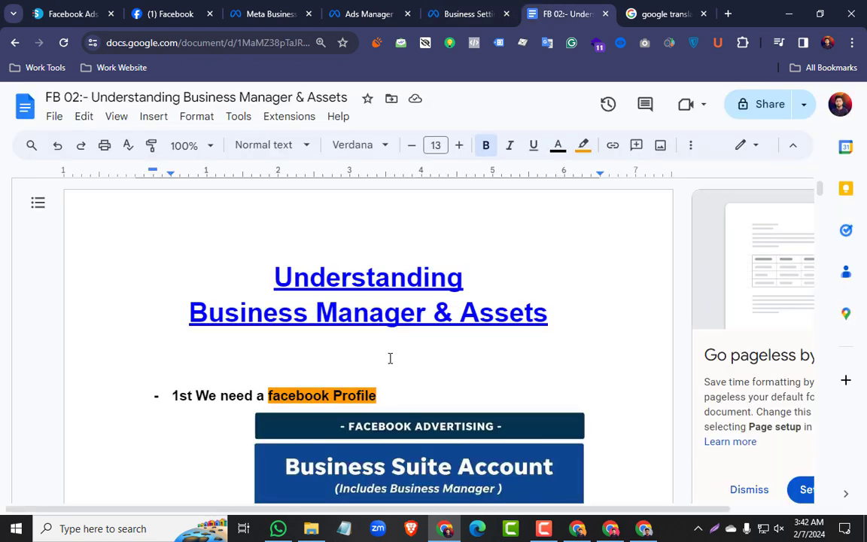
pyautogui.scroll(-2, 390, 358)
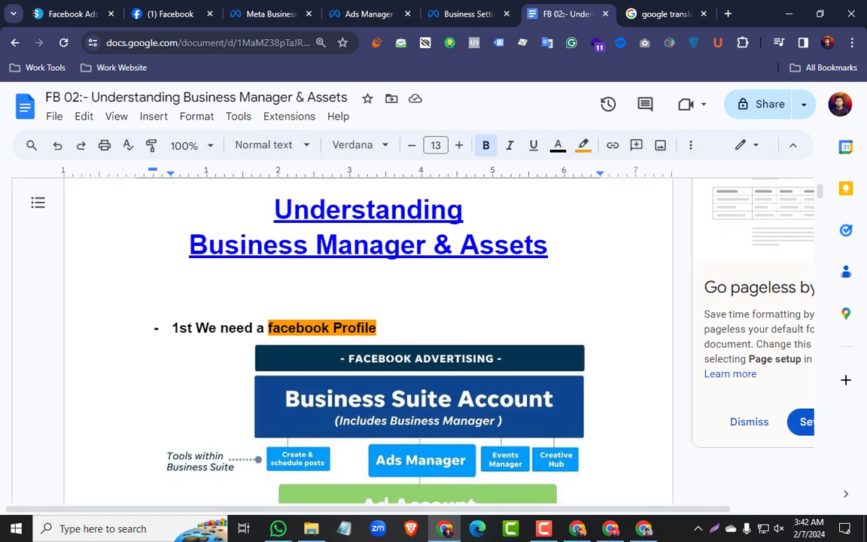